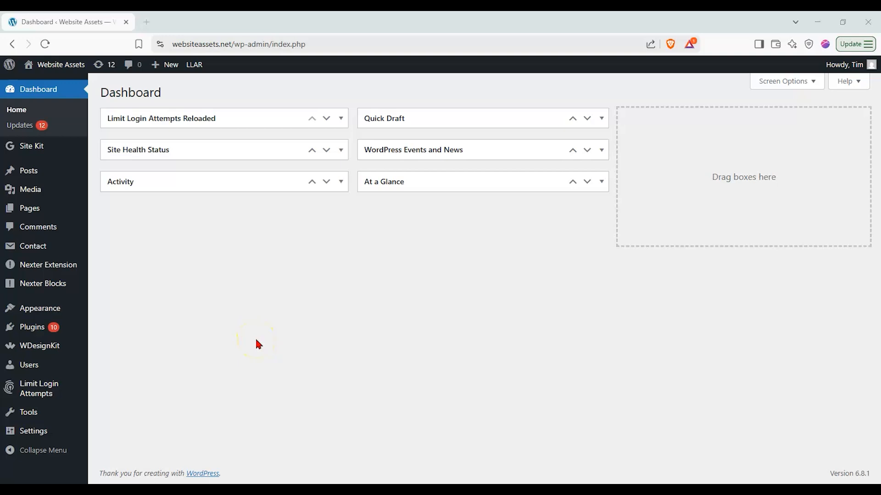
Create a new page titled "nexter progress tracker test" and show the block settings in the sidebar
{"action": "mouse_move", "coordinate": [73, 208]}
{"action": "left_click", "coordinate": [145, 227]}
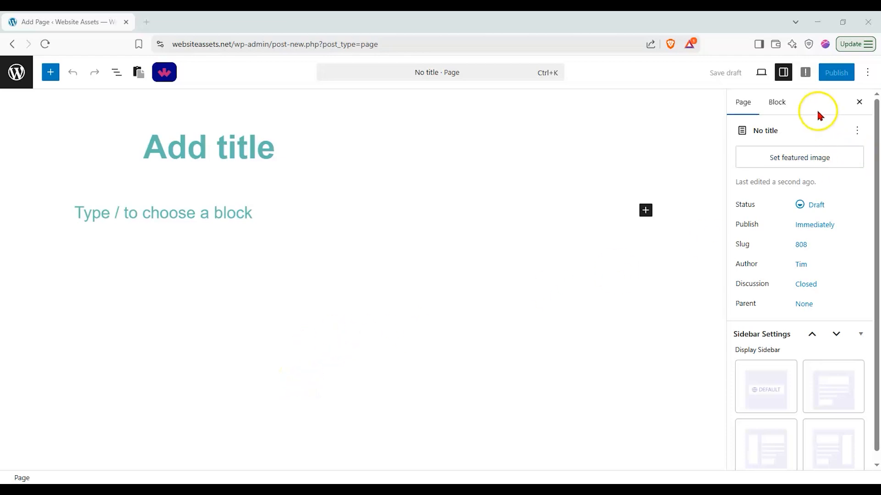
{"action": "left_click", "coordinate": [788, 76]}
{"action": "left_click", "coordinate": [788, 76]}
{"action": "left_click", "coordinate": [781, 98]}
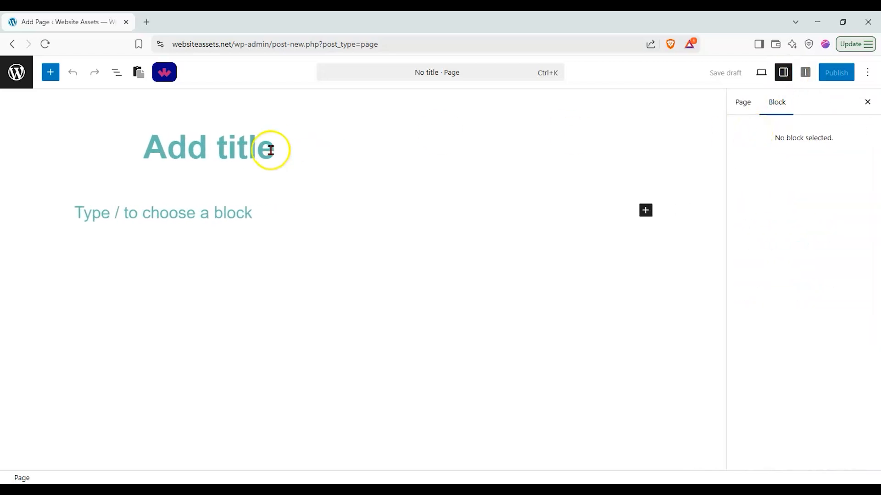
{"action": "type", "text": "ne"}
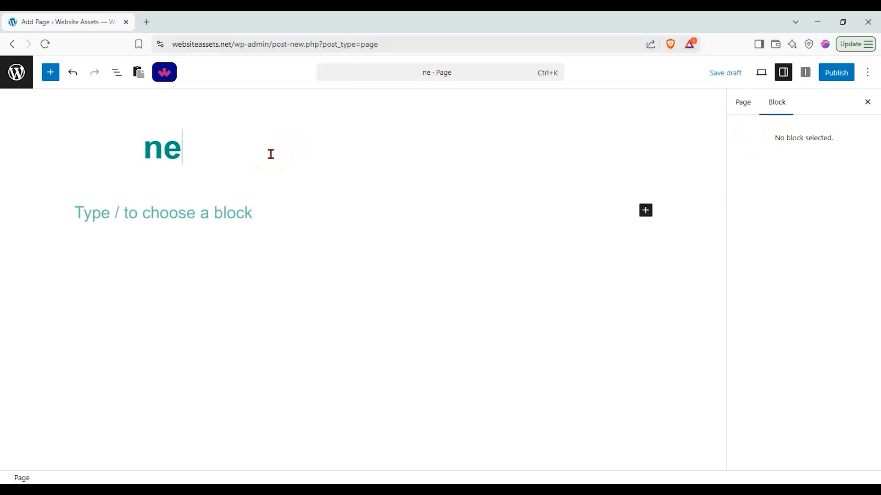
{"action": "type", "text": "xter progress tracker test"}
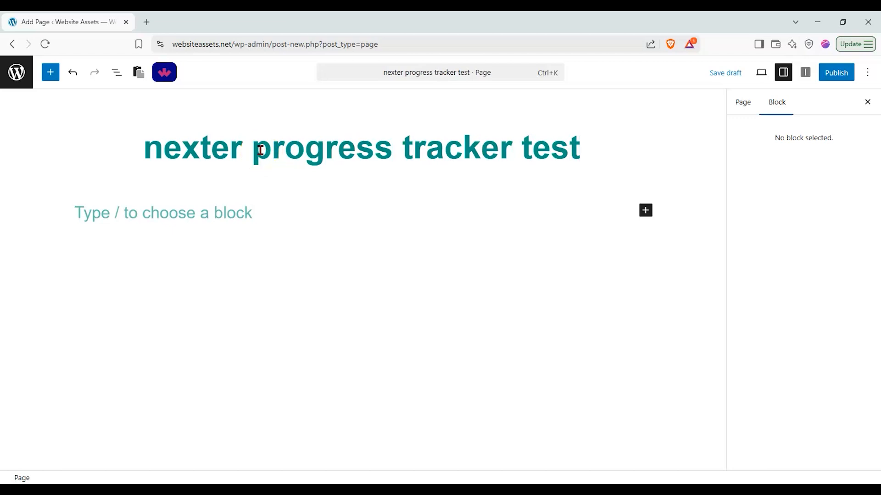
Search the block library for "progress" and insert the Progress Tracker block below the page title
{"action": "left_click", "coordinate": [50, 77]}
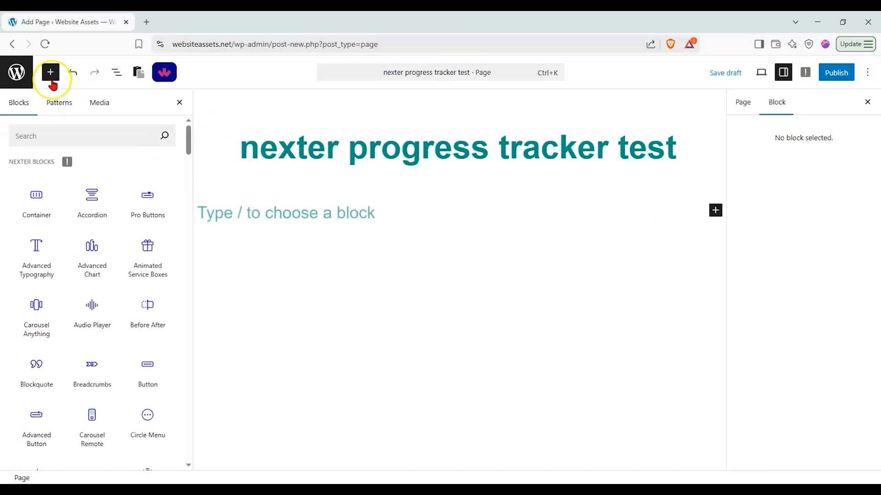
{"action": "left_click", "coordinate": [50, 130]}
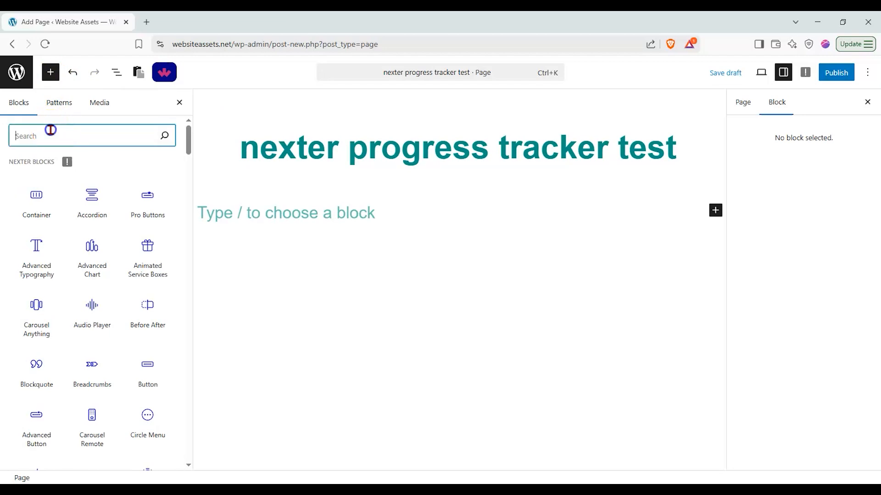
{"action": "left_click_drag", "start_coordinate": [9, 162], "coordinate": [65, 165]}
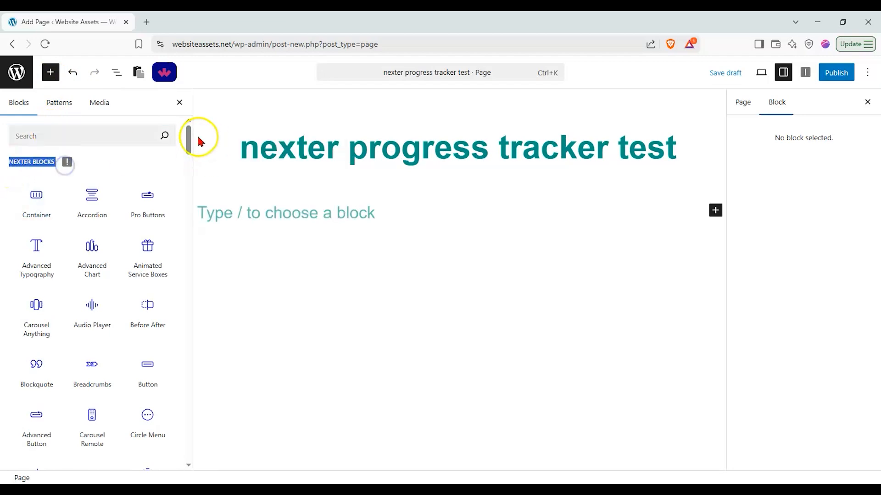
{"action": "left_click", "coordinate": [135, 135]}
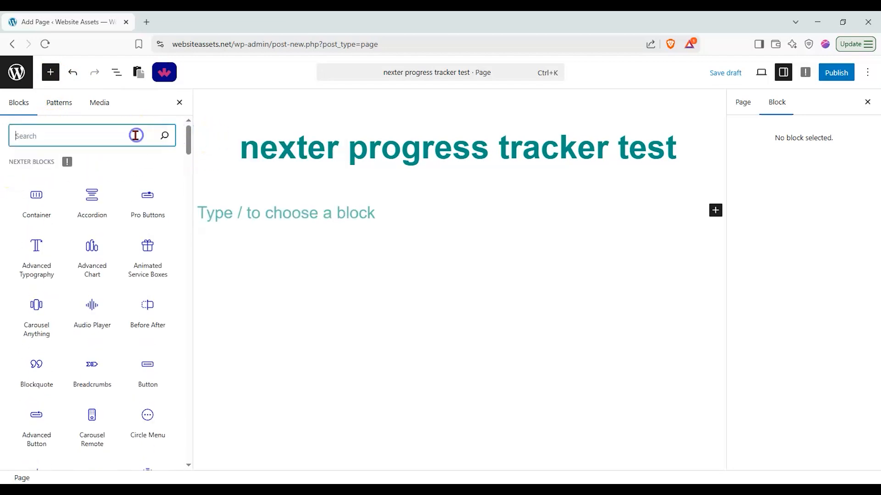
{"action": "type", "text": "progress"}
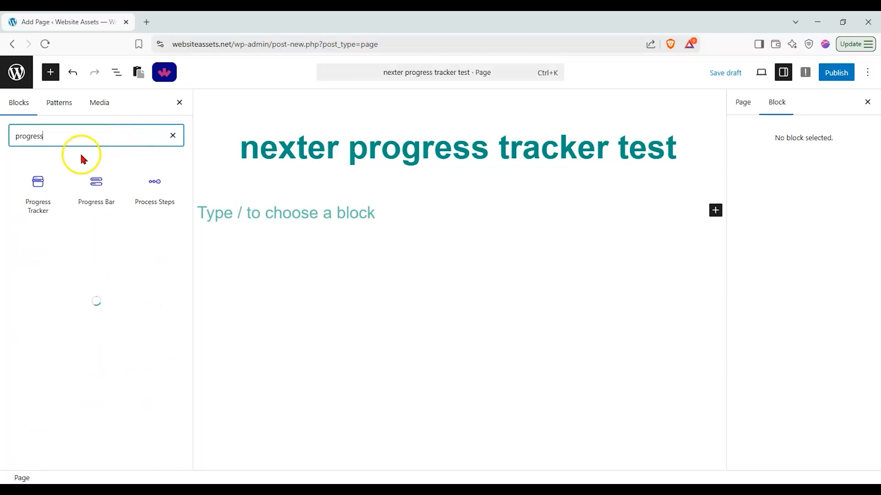
{"action": "mouse_move", "coordinate": [51, 177]}
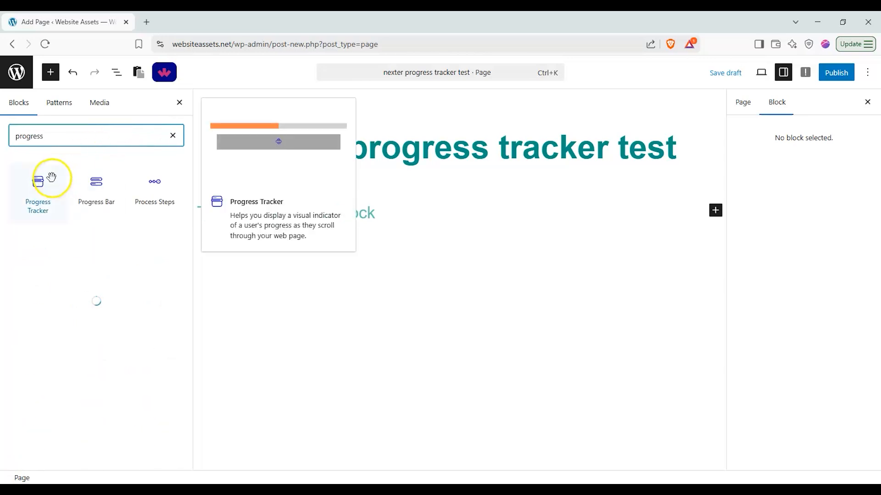
{"action": "left_click_drag", "start_coordinate": [45, 186], "coordinate": [280, 210]}
{"action": "left_click", "coordinate": [174, 110]}
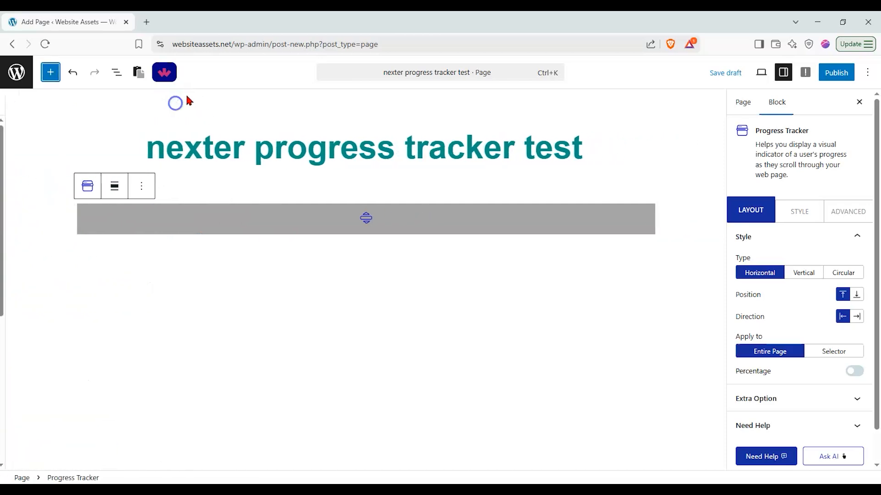
Select the Progress Tracker block and review its layout settings
{"action": "left_click", "coordinate": [422, 219]}
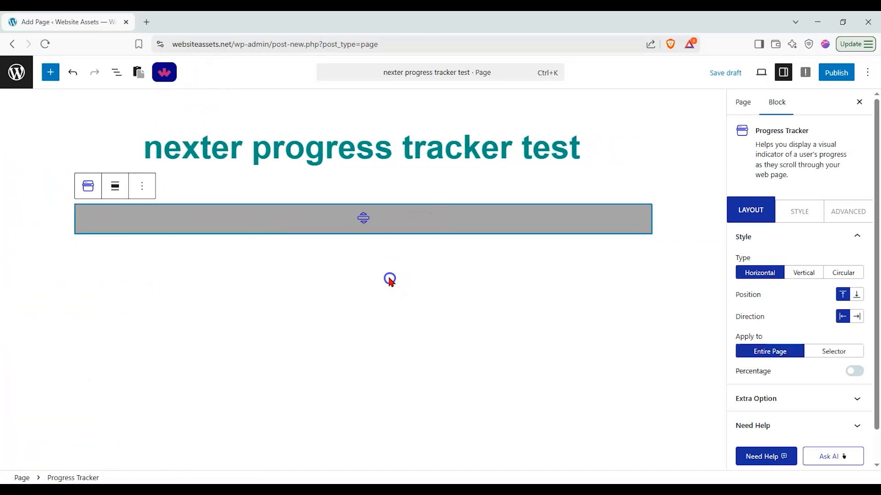
{"action": "left_click", "coordinate": [389, 280]}
{"action": "left_click", "coordinate": [445, 204]}
{"action": "scroll", "coordinate": [804, 291], "scroll_direction": "down", "scroll_amount": 1}
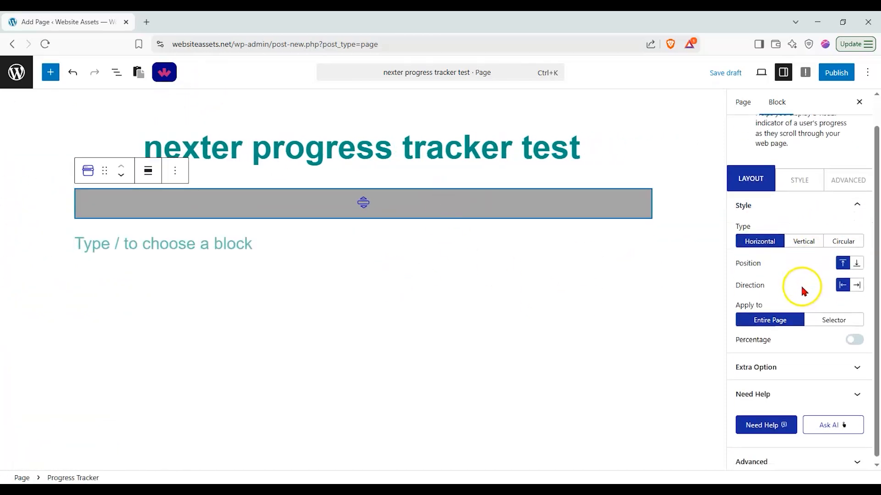
{"action": "scroll", "coordinate": [800, 291], "scroll_direction": "up", "scroll_amount": 1}
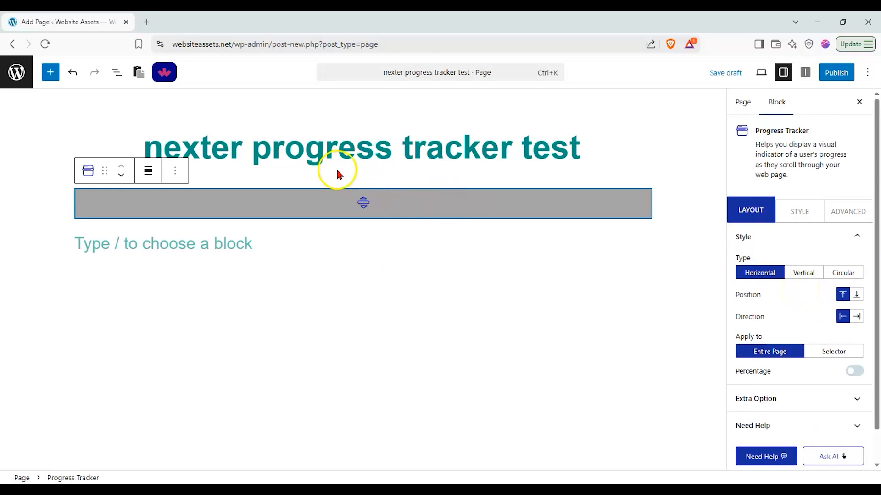
Add an Accordion block with many items below the progress tracker to make the page scrollable
{"action": "left_click", "coordinate": [51, 73]}
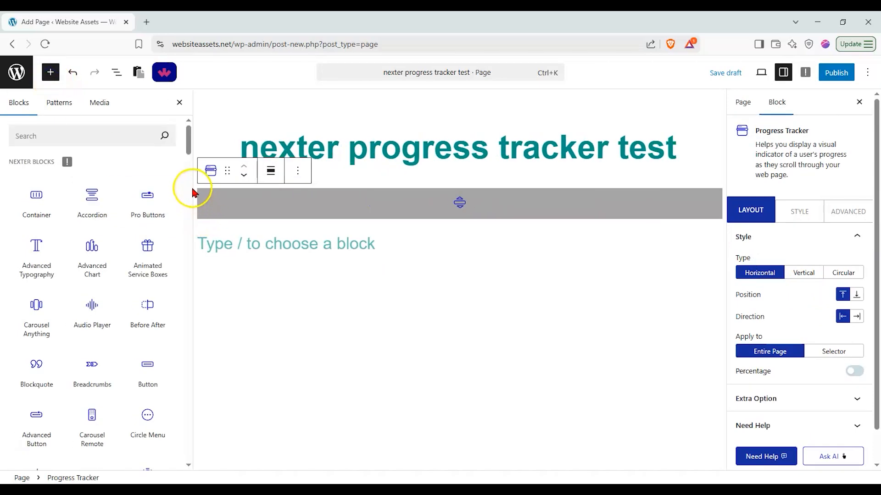
{"action": "mouse_move", "coordinate": [149, 236]}
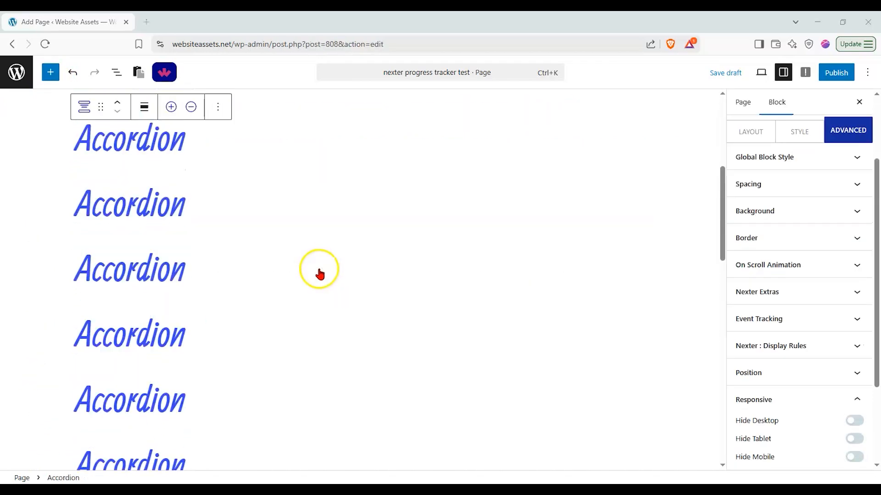
{"action": "scroll", "coordinate": [319, 269], "scroll_direction": "up", "scroll_amount": 2}
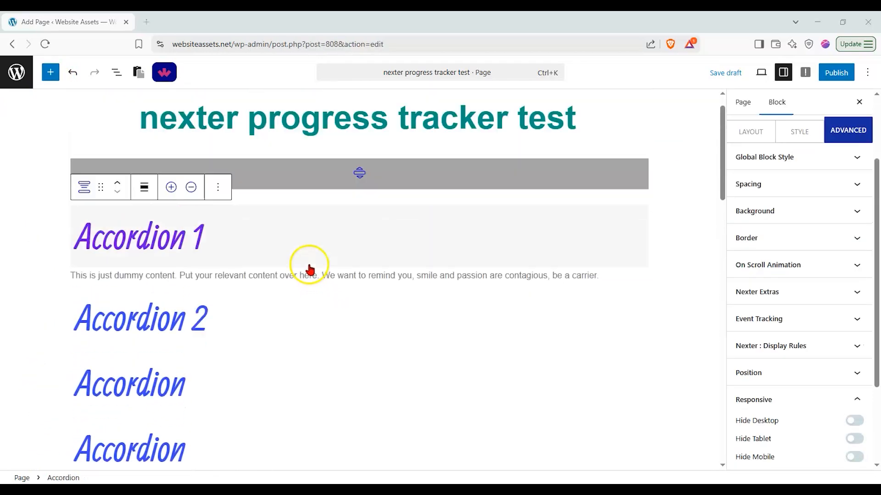
{"action": "scroll", "coordinate": [317, 257], "scroll_direction": "up", "scroll_amount": 1}
Reselect the Progress Tracker block above the accordion and look over its layout and style options
{"action": "left_click", "coordinate": [327, 215]}
{"action": "scroll", "coordinate": [826, 252], "scroll_direction": "up", "scroll_amount": 1}
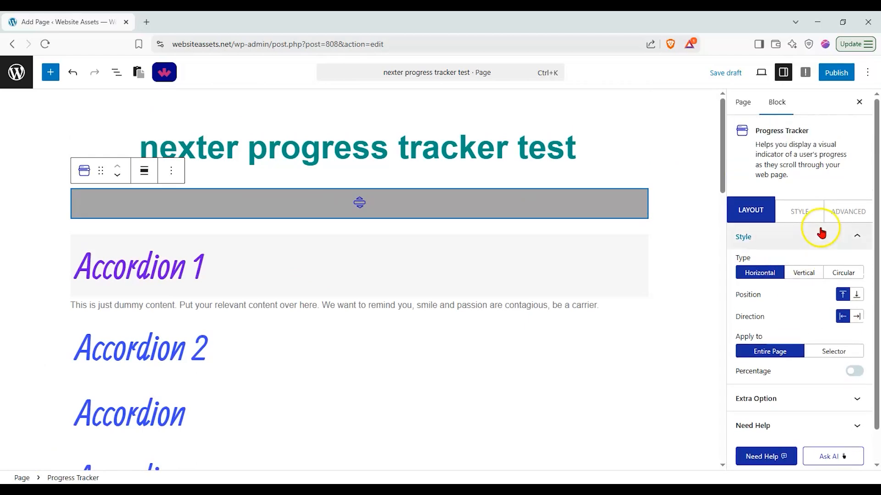
{"action": "left_click", "coordinate": [807, 211]}
{"action": "left_click", "coordinate": [772, 210]}
{"action": "scroll", "coordinate": [782, 258], "scroll_direction": "down", "scroll_amount": 1}
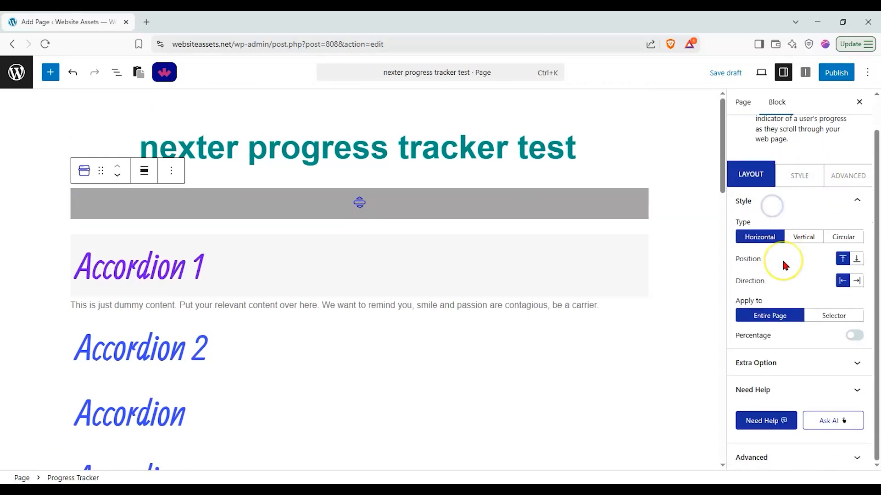
{"action": "scroll", "coordinate": [781, 257], "scroll_direction": "up", "scroll_amount": 1}
{"action": "left_click", "coordinate": [485, 205]}
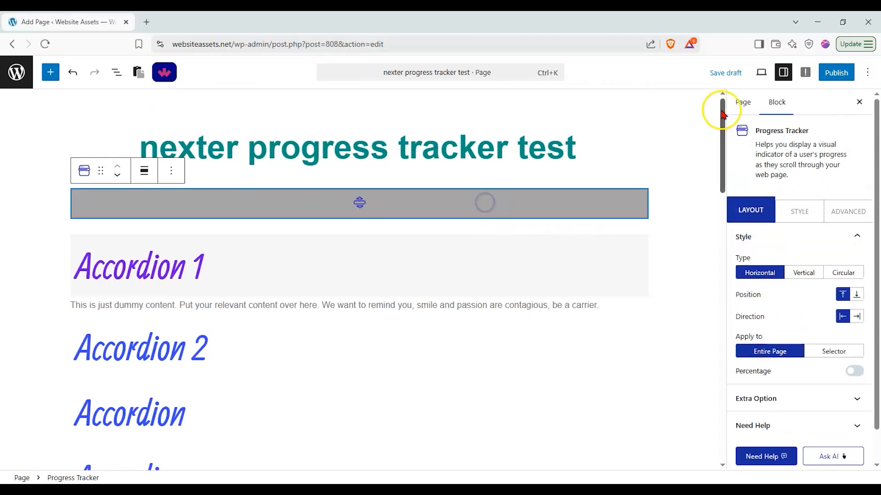
Preview the page in a new tab, examine how the horizontal tracker responds to scrolling, and return to the editor
{"action": "left_click", "coordinate": [761, 72]}
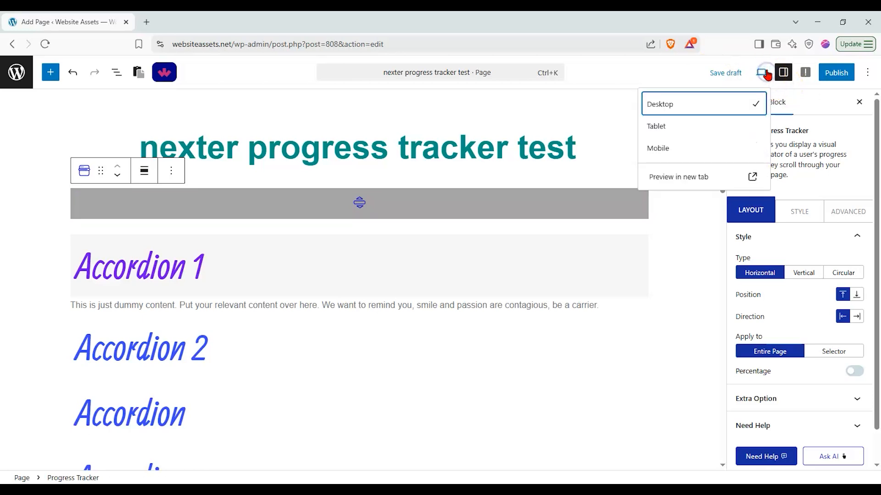
{"action": "left_click", "coordinate": [741, 178]}
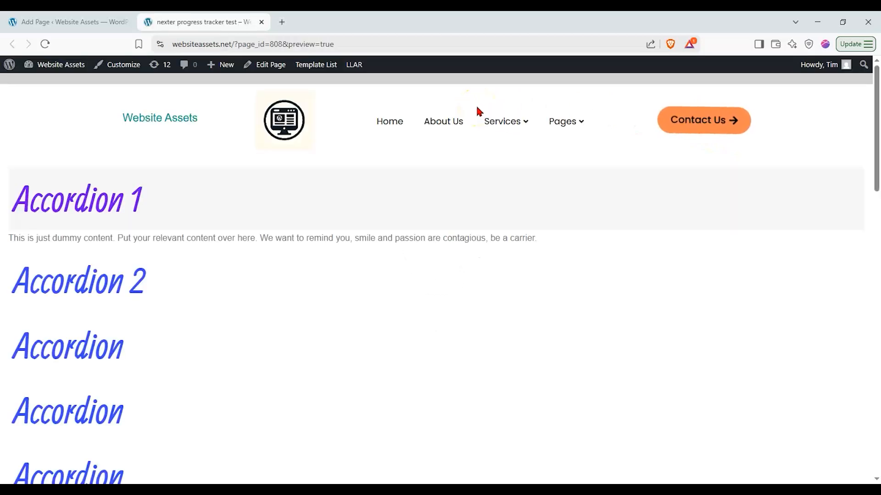
{"action": "scroll", "coordinate": [472, 110], "scroll_direction": "down", "scroll_amount": 10}
{"action": "scroll", "coordinate": [133, 83], "scroll_direction": "up", "scroll_amount": 5}
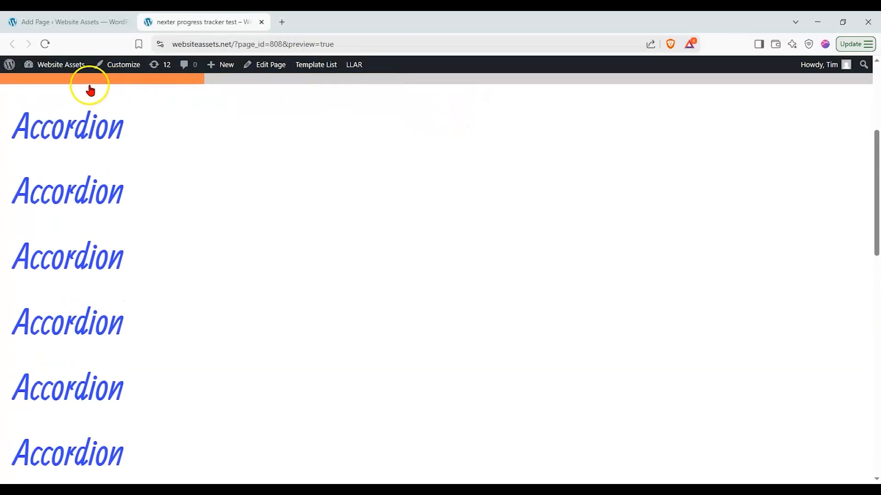
{"action": "scroll", "coordinate": [252, 83], "scroll_direction": "up", "scroll_amount": 4}
{"action": "scroll", "coordinate": [251, 87], "scroll_direction": "up", "scroll_amount": 2}
{"action": "scroll", "coordinate": [250, 92], "scroll_direction": "down", "scroll_amount": 15}
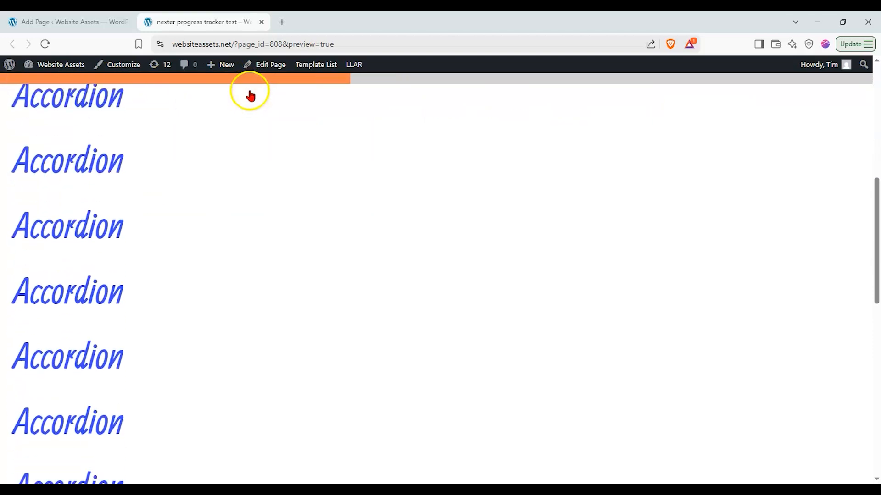
{"action": "scroll", "coordinate": [249, 100], "scroll_direction": "up", "scroll_amount": 15}
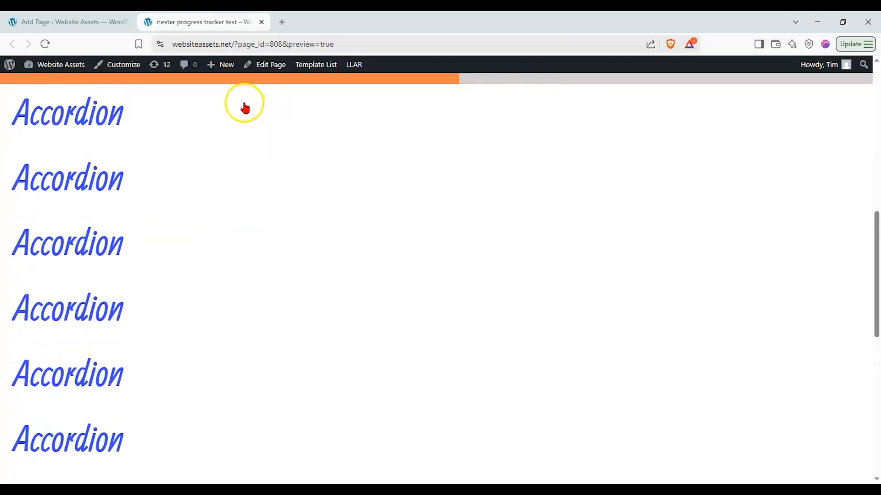
{"action": "scroll", "coordinate": [243, 108], "scroll_direction": "down", "scroll_amount": 8}
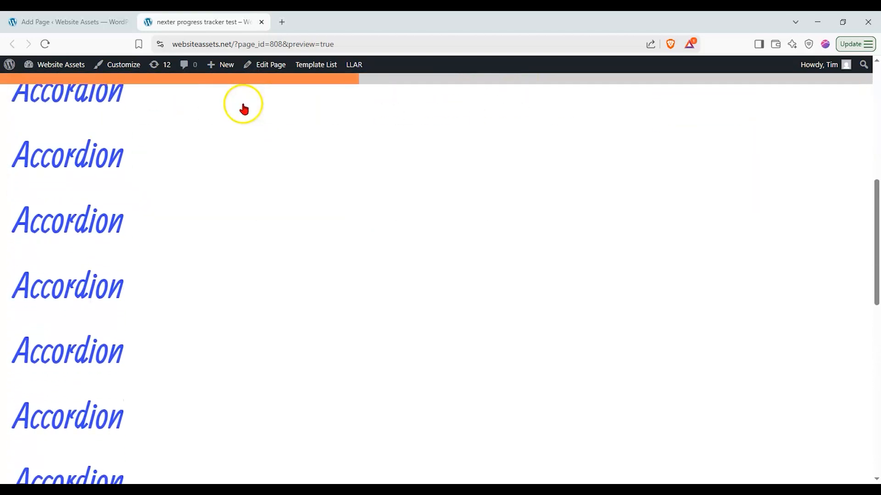
{"action": "scroll", "coordinate": [243, 108], "scroll_direction": "up", "scroll_amount": 7}
{"action": "left_click", "coordinate": [69, 22]}
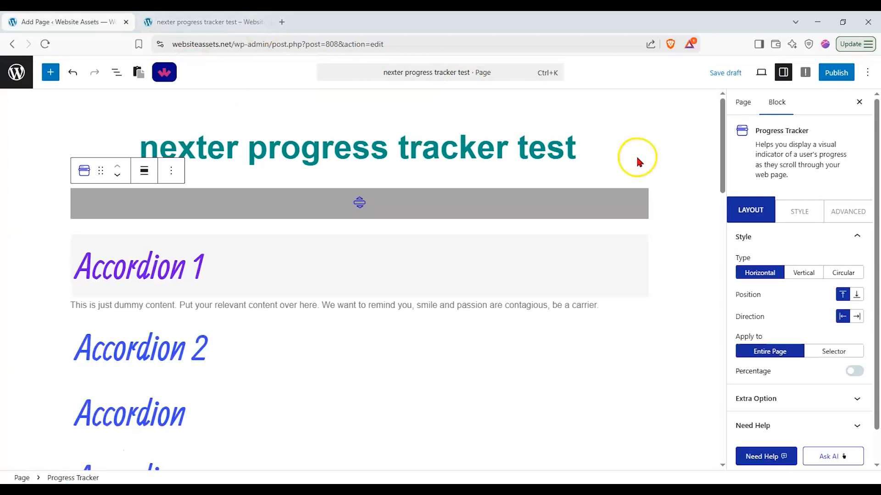
Set the progress tracker's type to Vertical and check how it responds to scrolling in the editor
{"action": "left_click", "coordinate": [801, 275]}
{"action": "scroll", "coordinate": [720, 312], "scroll_direction": "down", "scroll_amount": 4}
{"action": "scroll", "coordinate": [657, 313], "scroll_direction": "up", "scroll_amount": 4}
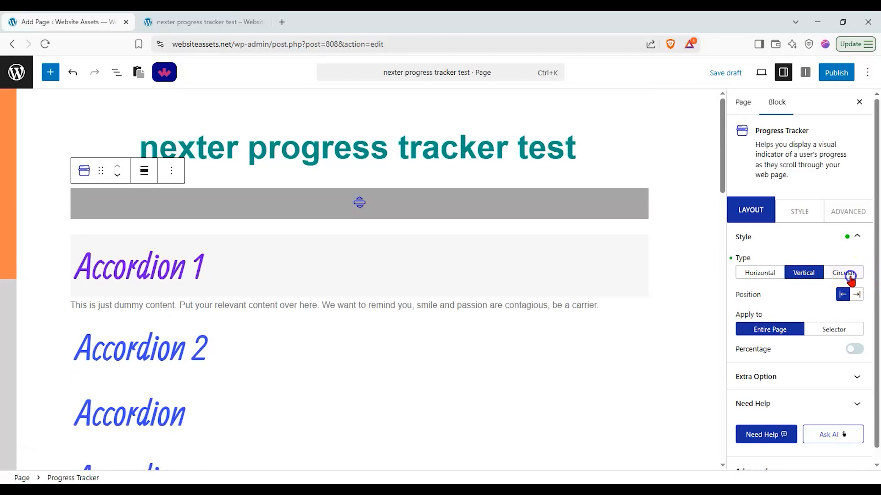
Set the progress tracker's type to Circular and check how it looks while scrolling the page
{"action": "left_click", "coordinate": [847, 274]}
{"action": "scroll", "coordinate": [319, 259], "scroll_direction": "down", "scroll_amount": 10}
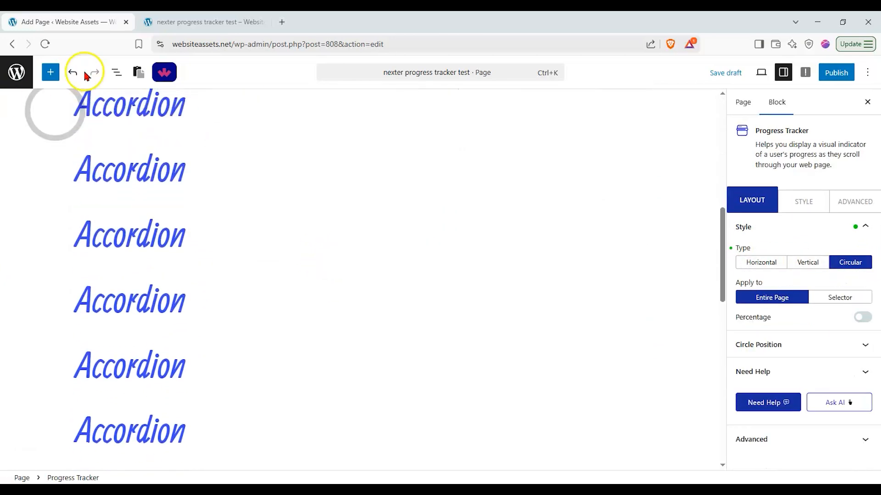
{"action": "scroll", "coordinate": [324, 230], "scroll_direction": "up", "scroll_amount": 10}
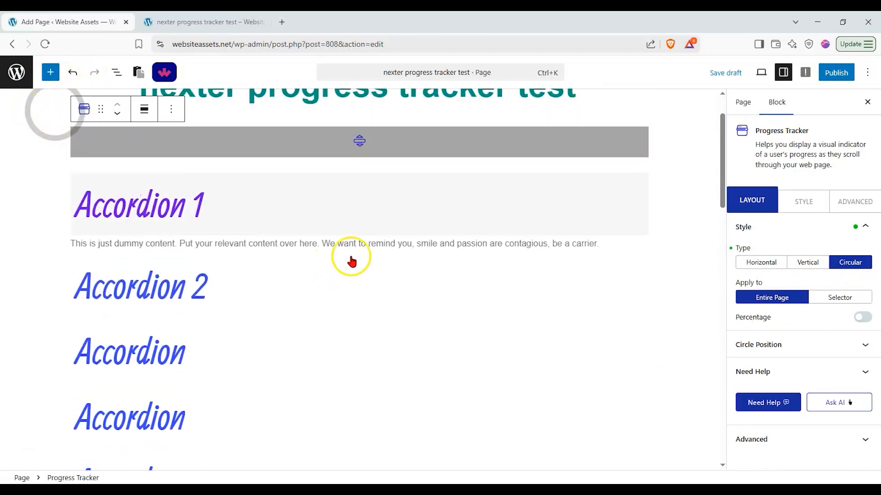
{"action": "scroll", "coordinate": [351, 262], "scroll_direction": "up", "scroll_amount": 2}
Apply the circular progress tracker to a Selector instead of the entire page, and place the cursor in its Class/ID field
{"action": "left_click", "coordinate": [850, 300]}
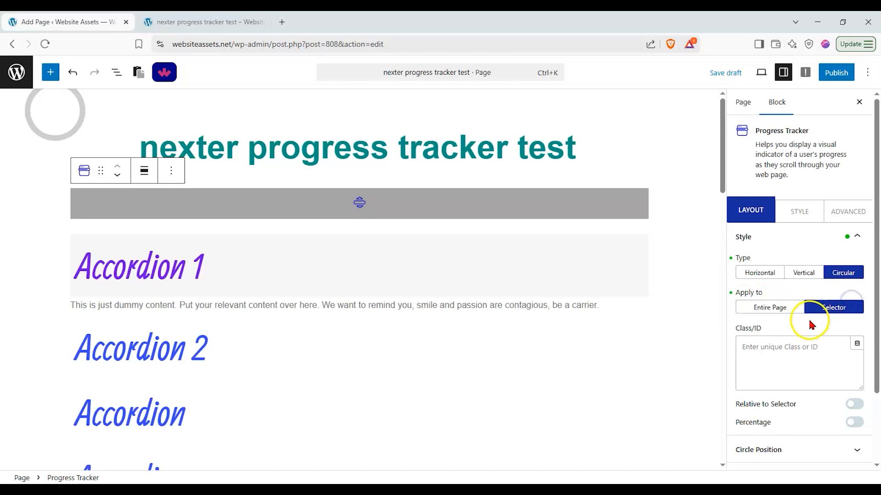
{"action": "left_click", "coordinate": [780, 345]}
{"action": "left_click", "coordinate": [779, 311]}
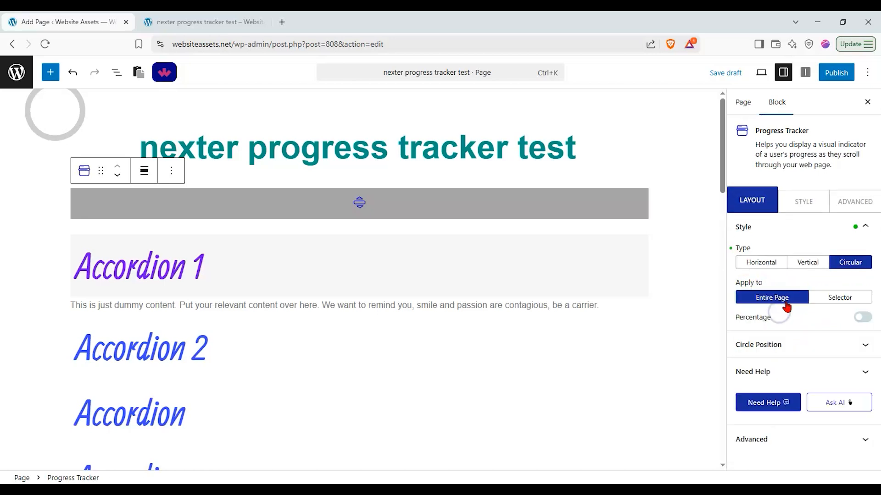
{"action": "left_click", "coordinate": [839, 298]}
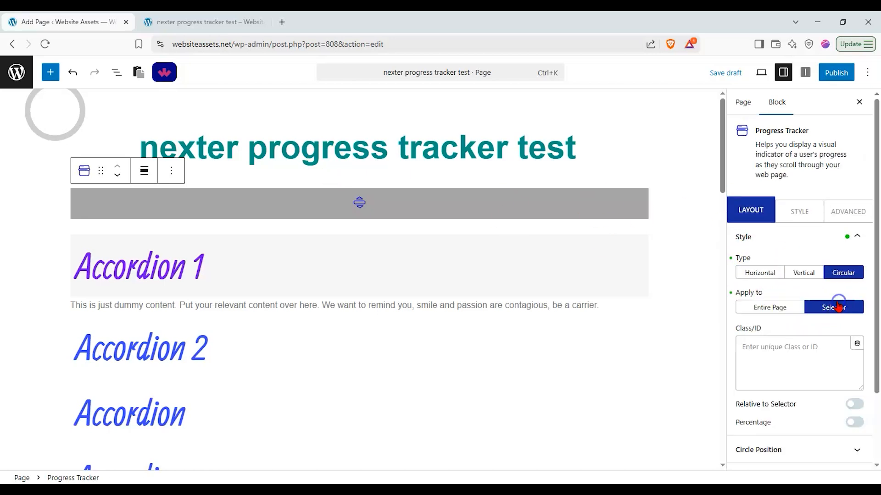
{"action": "left_click", "coordinate": [828, 356]}
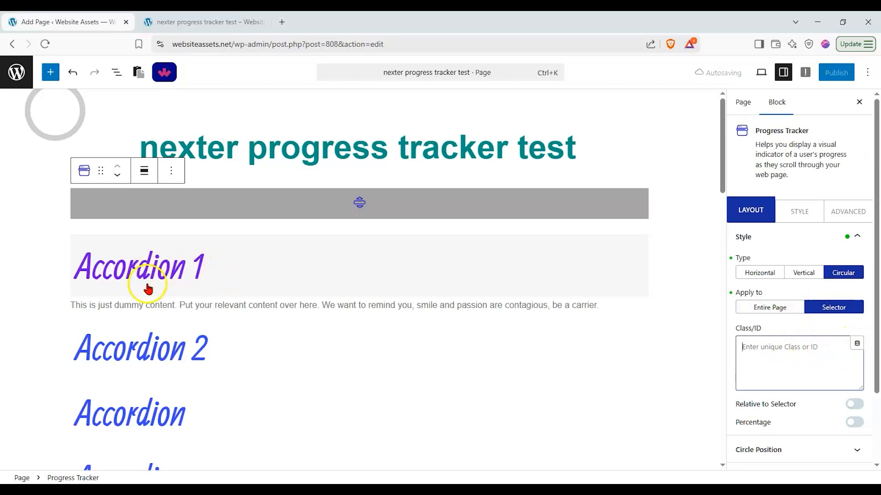
{"action": "scroll", "coordinate": [390, 276], "scroll_direction": "down", "scroll_amount": 3}
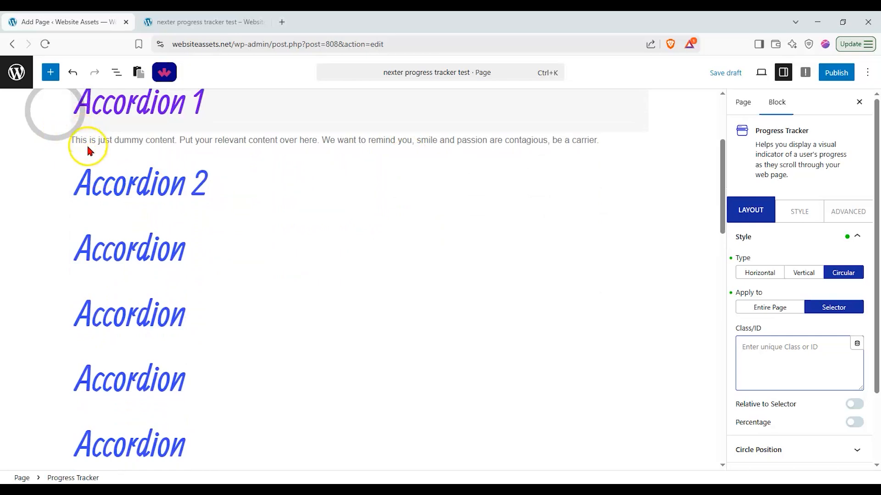
Apply the circular progress tracker to the entire page and turn on its percentage display
{"action": "scroll", "coordinate": [90, 152], "scroll_direction": "up", "scroll_amount": 3}
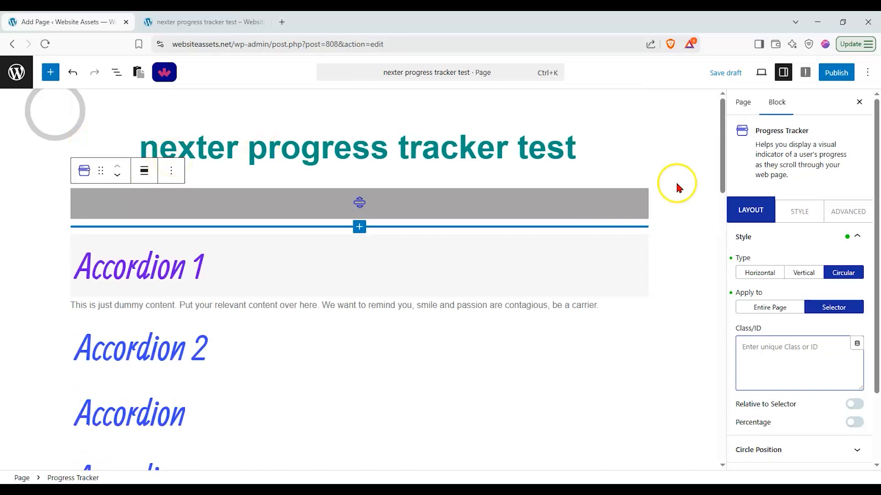
{"action": "left_click", "coordinate": [779, 306]}
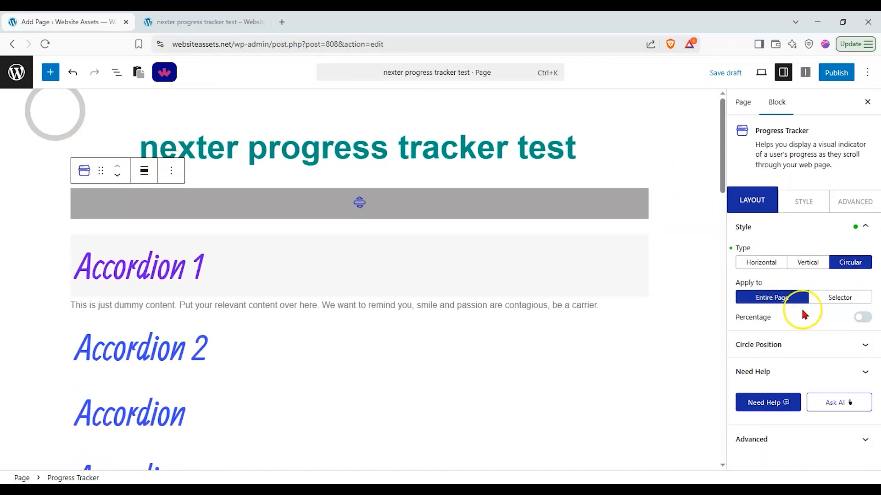
{"action": "left_click", "coordinate": [862, 317]}
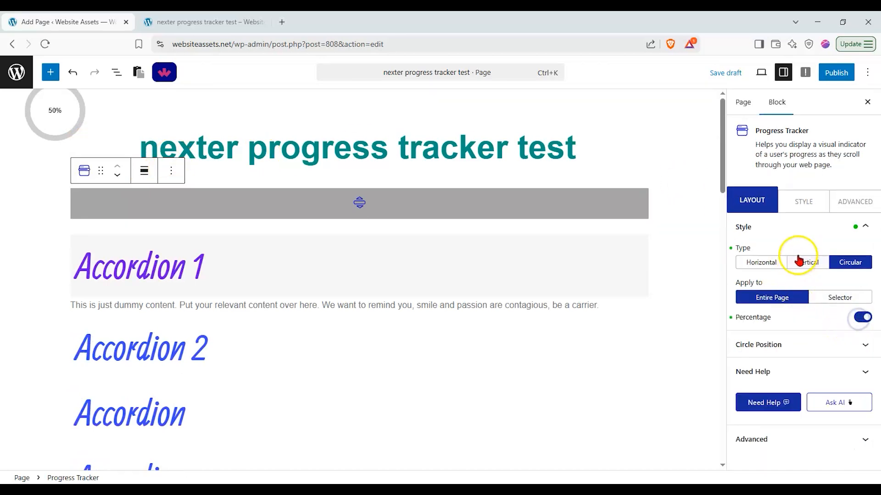
Change the tracker's type to Horizontal, position it at the bottom of the page, and check it while scrolling
{"action": "left_click", "coordinate": [774, 262]}
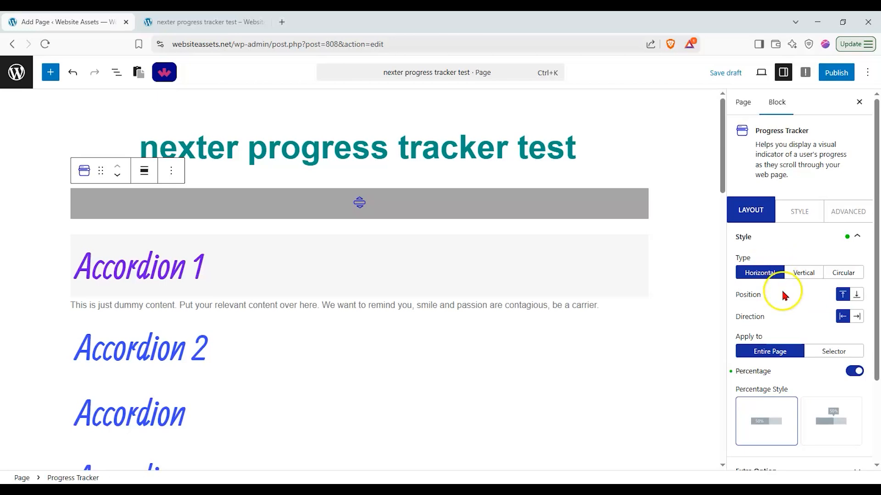
{"action": "scroll", "coordinate": [825, 270], "scroll_direction": "down", "scroll_amount": 1}
{"action": "left_click", "coordinate": [855, 241]}
{"action": "scroll", "coordinate": [635, 335], "scroll_direction": "down", "scroll_amount": 6}
{"action": "scroll", "coordinate": [635, 335], "scroll_direction": "up", "scroll_amount": 6}
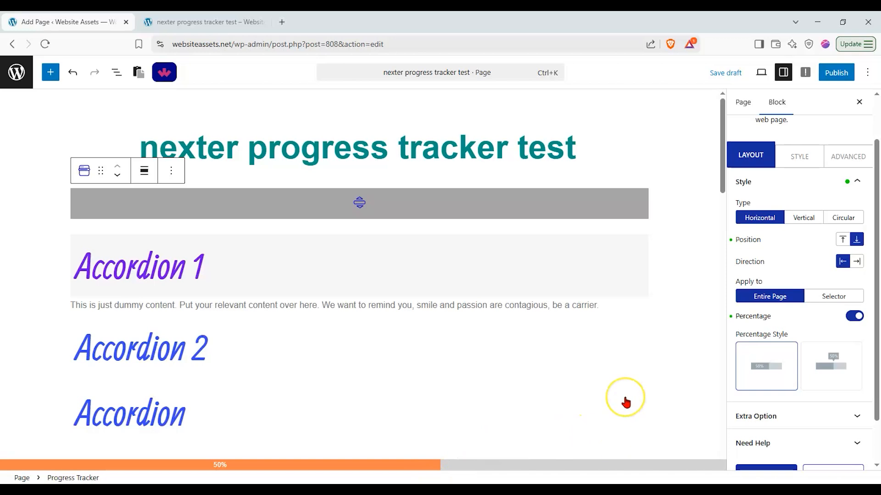
Set the percentage style to the label above the bar and open the tracker's extra layout options
{"action": "left_click", "coordinate": [813, 367]}
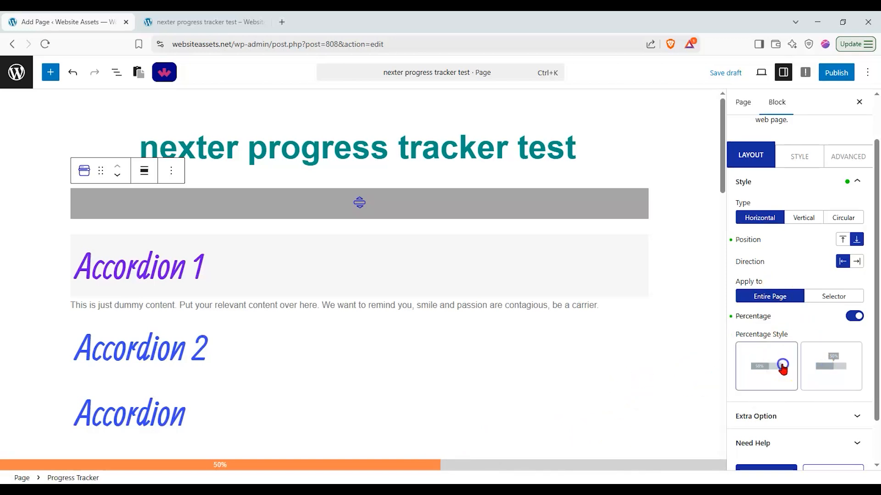
{"action": "scroll", "coordinate": [819, 363], "scroll_direction": "down", "scroll_amount": 2}
{"action": "left_click", "coordinate": [819, 362]}
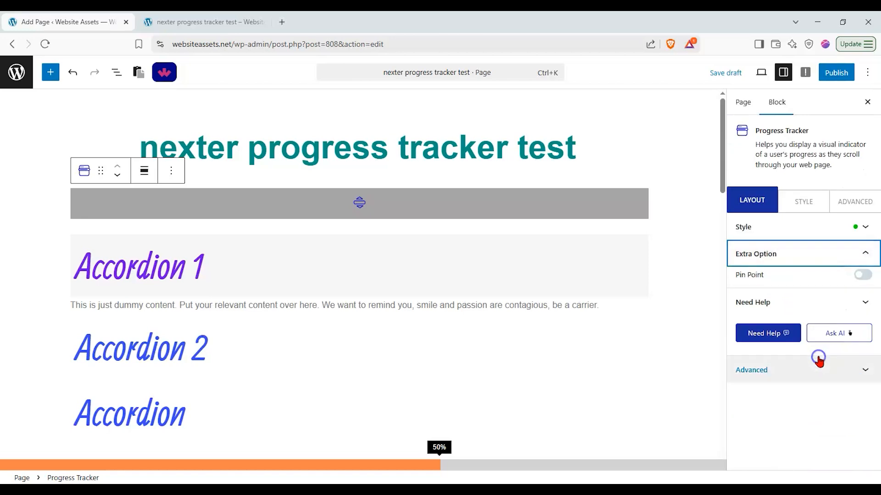
Enable Pin Point with the first pin style and open the settings of Pin 1
{"action": "left_click", "coordinate": [864, 277]}
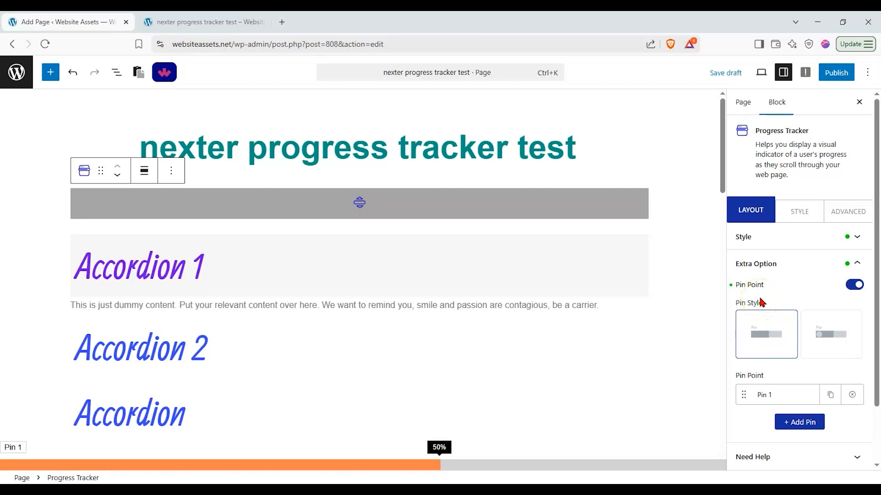
{"action": "left_click", "coordinate": [776, 326]}
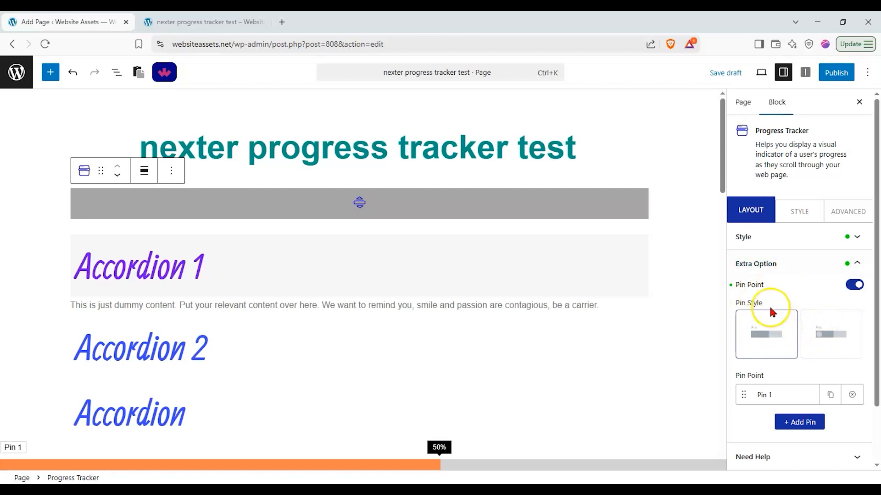
{"action": "left_click", "coordinate": [765, 395]}
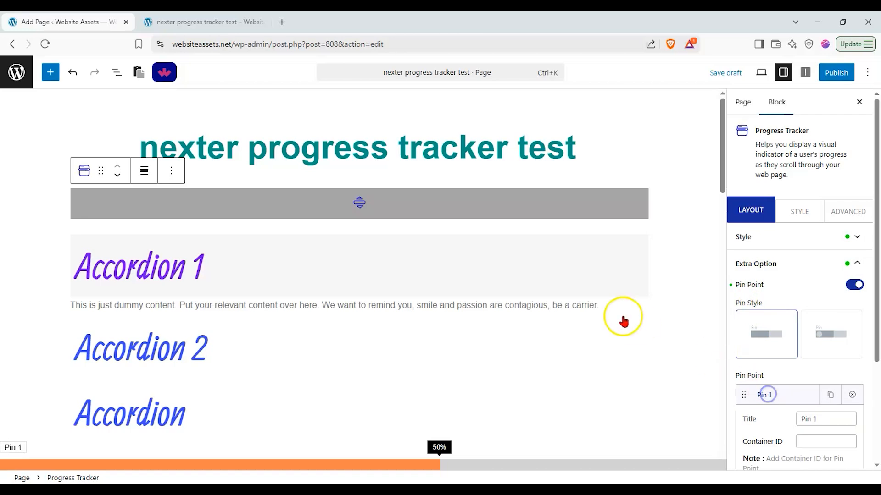
{"action": "scroll", "coordinate": [635, 318], "scroll_direction": "down", "scroll_amount": 5}
{"action": "scroll", "coordinate": [634, 318], "scroll_direction": "up", "scroll_amount": 5}
Reselect the progress tracker from the page and add a second pin point
{"action": "left_click", "coordinate": [10, 449]}
{"action": "left_click", "coordinate": [103, 418]}
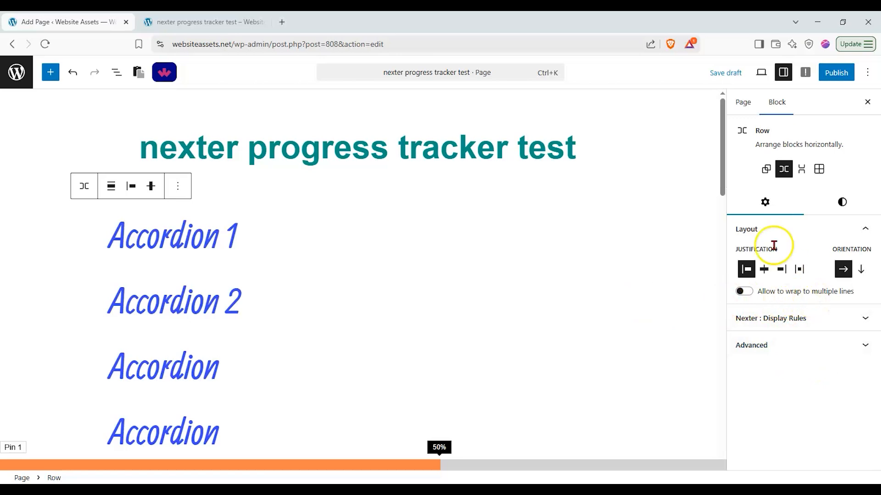
{"action": "left_click", "coordinate": [421, 469]}
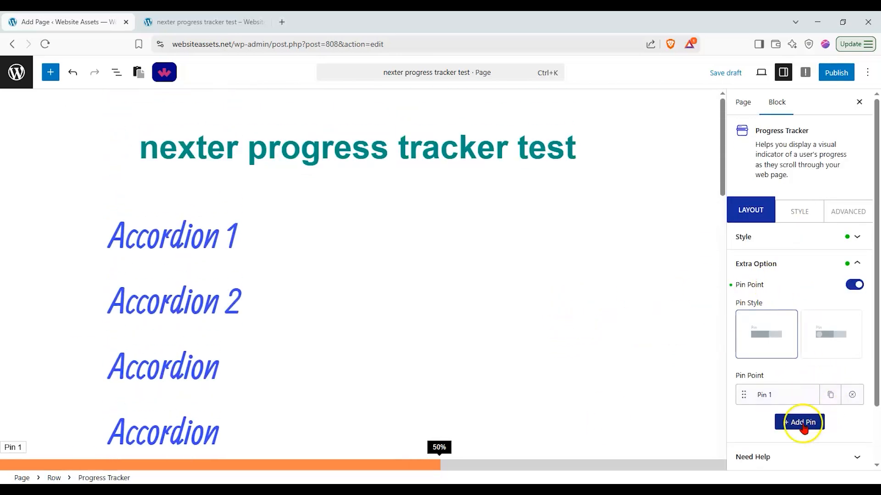
{"action": "left_click", "coordinate": [786, 422]}
{"action": "left_click", "coordinate": [783, 418]}
{"action": "scroll", "coordinate": [790, 393], "scroll_direction": "down", "scroll_amount": 2}
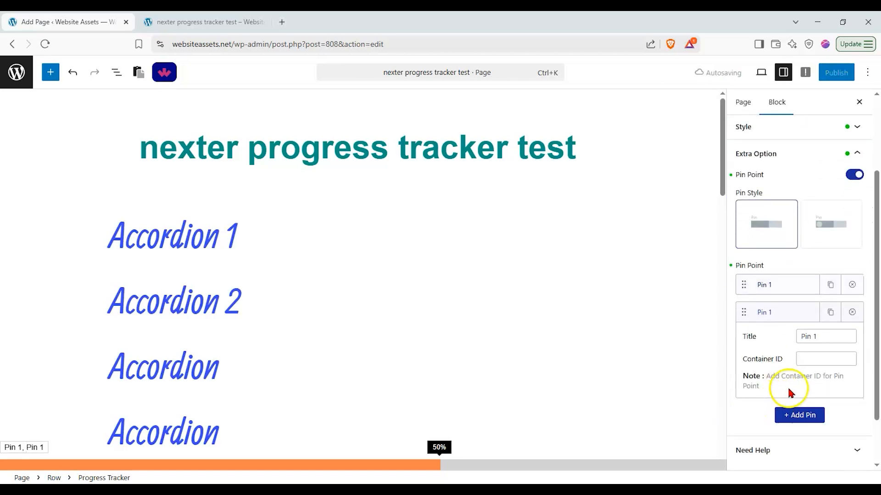
Expand the first pin's settings, place the cursor in its Container ID field, and select the accordion's row on the page
{"action": "left_click", "coordinate": [787, 288]}
{"action": "left_click", "coordinate": [801, 330]}
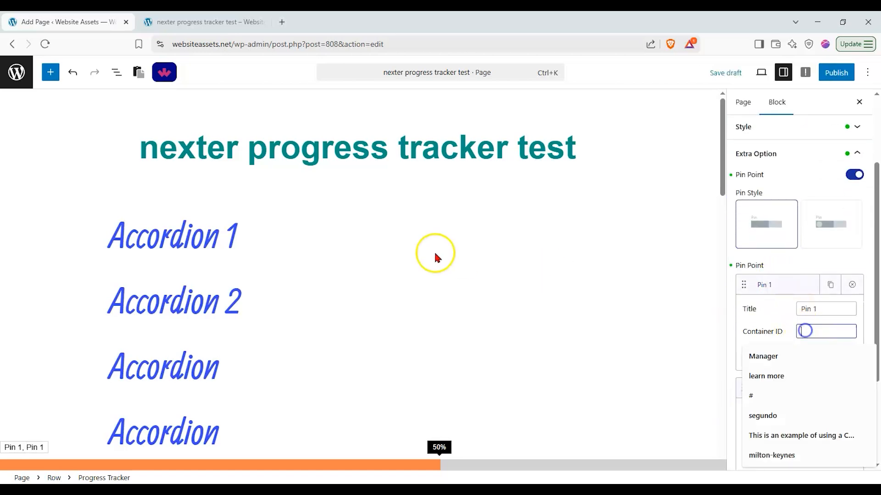
{"action": "left_click", "coordinate": [291, 233]}
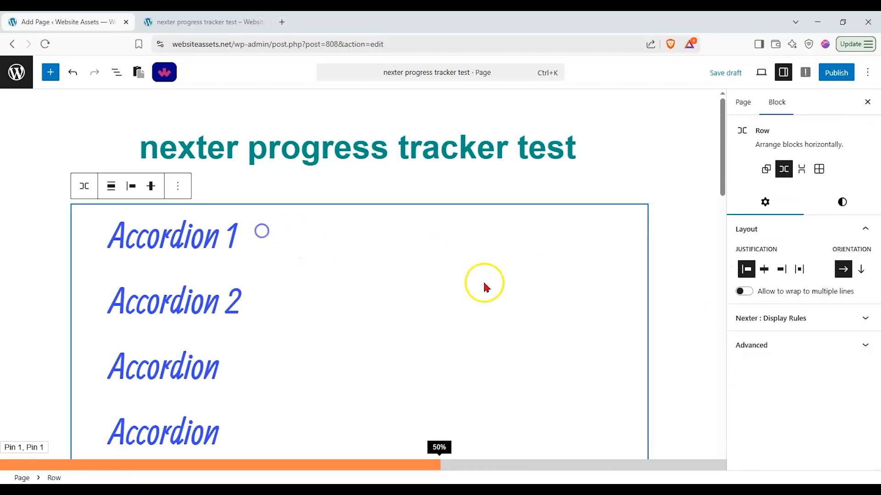
Reselect the progress tracker and turn off its Pin Point option
{"action": "left_click", "coordinate": [370, 462]}
{"action": "scroll", "coordinate": [600, 448], "scroll_direction": "down", "scroll_amount": 5}
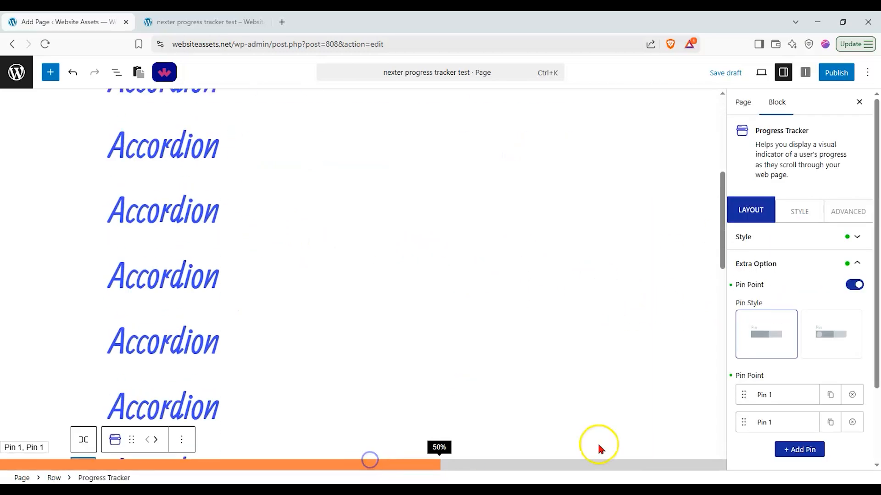
{"action": "left_click", "coordinate": [856, 289]}
{"action": "scroll", "coordinate": [621, 238], "scroll_direction": "up", "scroll_amount": 5}
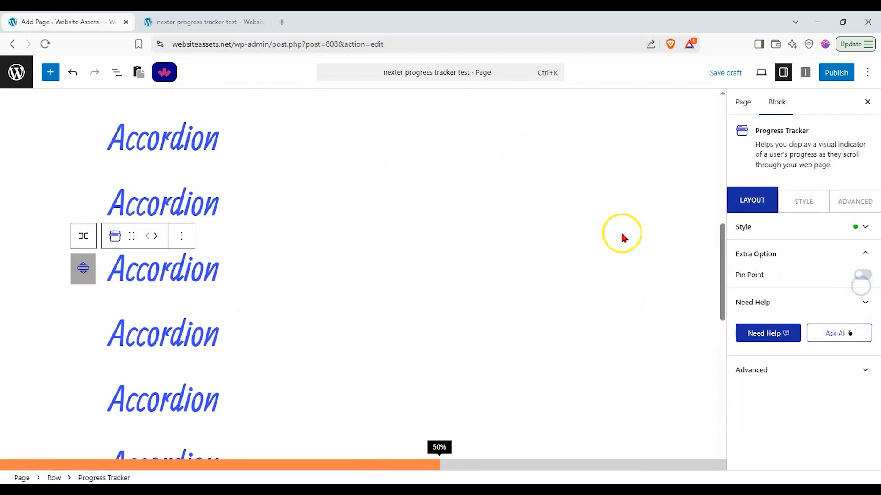
Style the progress bar's track with a size of 41 px and a dashed border
{"action": "left_click", "coordinate": [803, 197]}
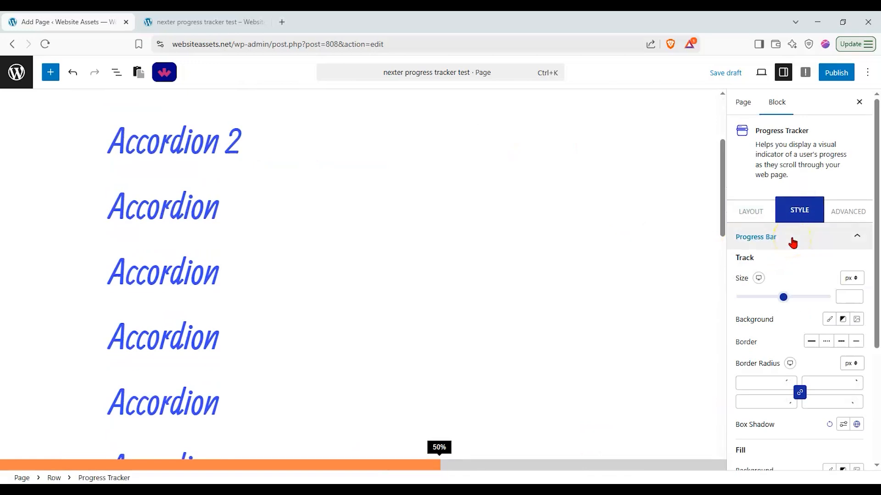
{"action": "mouse_move", "coordinate": [783, 297]}
{"action": "left_mouse_down"}
{"action": "mouse_move", "coordinate": [796, 297]}
{"action": "mouse_move", "coordinate": [777, 298]}
{"action": "left_mouse_up"}
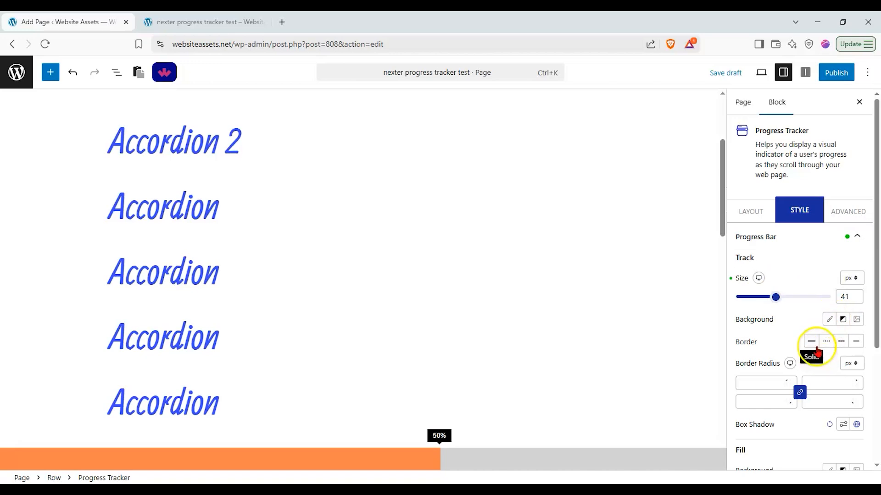
{"action": "left_click", "coordinate": [843, 348]}
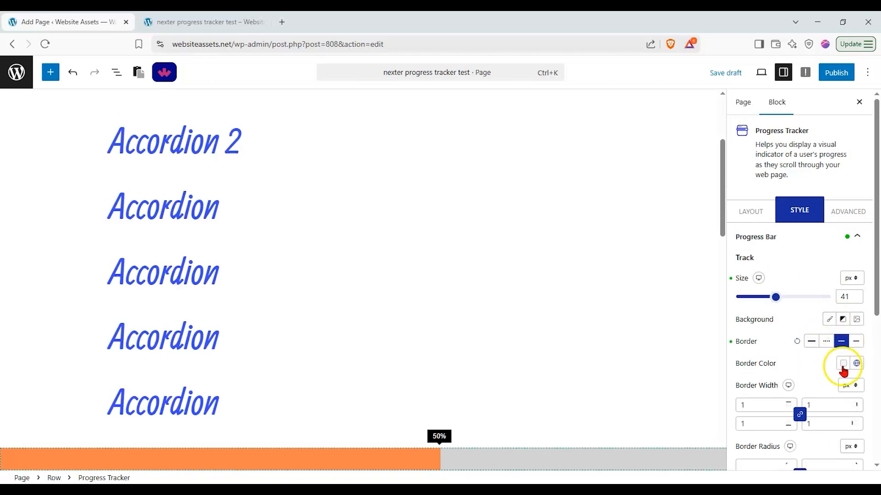
Give the progress bar's fill a solid bright green background color
{"action": "scroll", "coordinate": [805, 367], "scroll_direction": "down", "scroll_amount": 4}
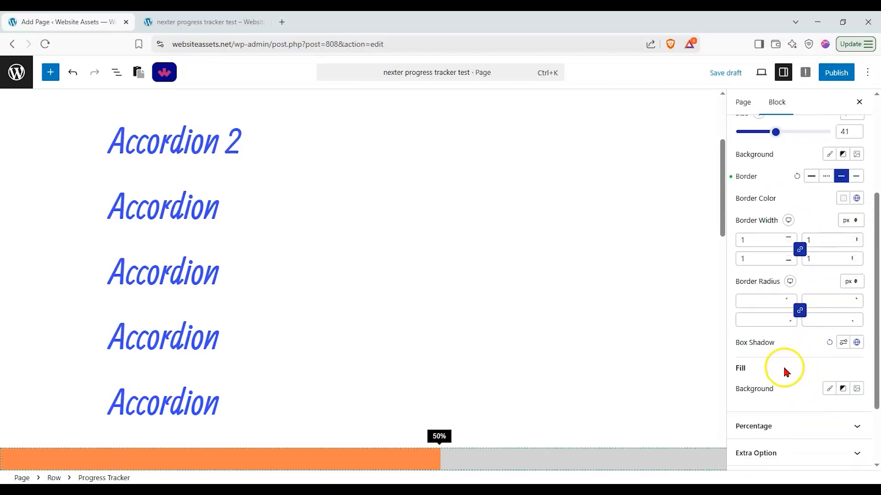
{"action": "left_click", "coordinate": [829, 388]}
{"action": "left_click", "coordinate": [843, 411]}
{"action": "left_click_drag", "start_coordinate": [789, 276], "coordinate": [833, 164]}
{"action": "left_click_drag", "start_coordinate": [765, 306], "coordinate": [773, 306]}
{"action": "left_click_drag", "start_coordinate": [847, 178], "coordinate": [854, 178]}
{"action": "left_click", "coordinate": [817, 393]}
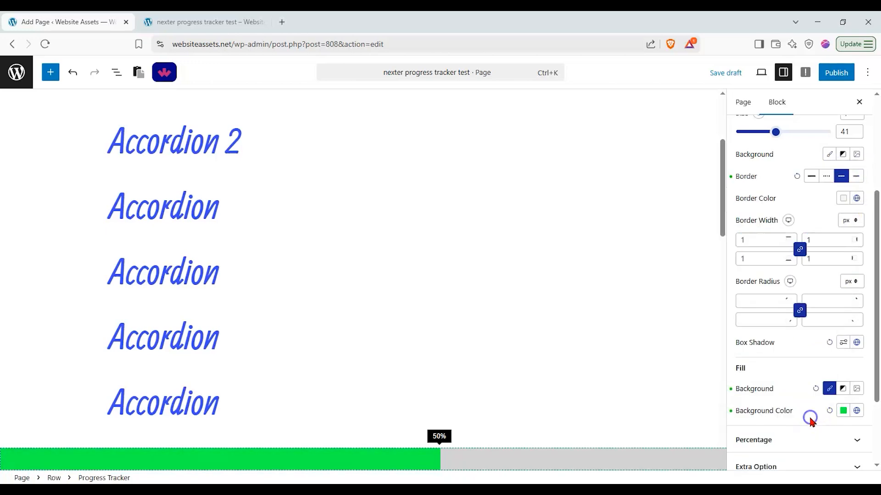
Change the percentage label's typography to a serif font with a larger text size
{"action": "left_click", "coordinate": [816, 438]}
{"action": "left_click", "coordinate": [843, 228]}
{"action": "left_click", "coordinate": [765, 269]}
{"action": "scroll", "coordinate": [763, 350], "scroll_direction": "down", "scroll_amount": 1}
{"action": "left_click", "coordinate": [763, 353]}
{"action": "mouse_move", "coordinate": [766, 314]}
{"action": "left_mouse_down"}
{"action": "mouse_move", "coordinate": [775, 315]}
{"action": "mouse_move", "coordinate": [750, 314]}
{"action": "left_mouse_up"}
Set the tracker's offset to 2 px in its extra style options
{"action": "left_click", "coordinate": [862, 260]}
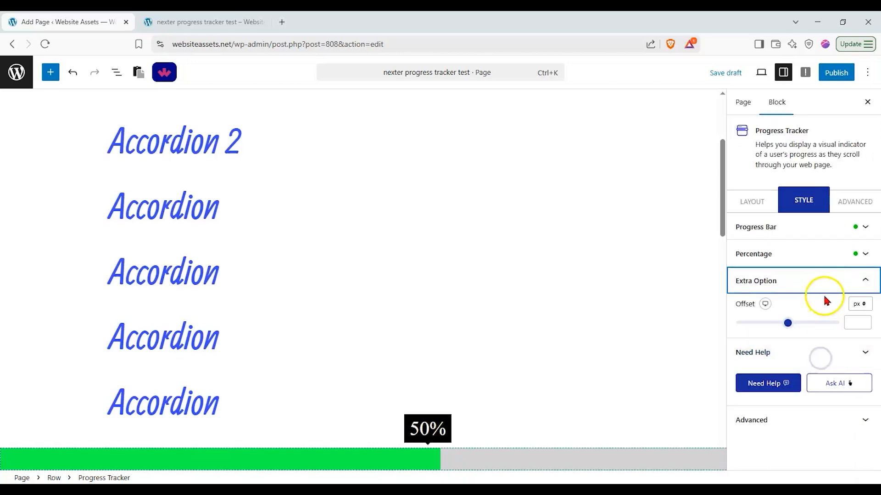
{"action": "left_click", "coordinate": [787, 323]}
{"action": "left_click_drag", "start_coordinate": [787, 327], "coordinate": [745, 333]}
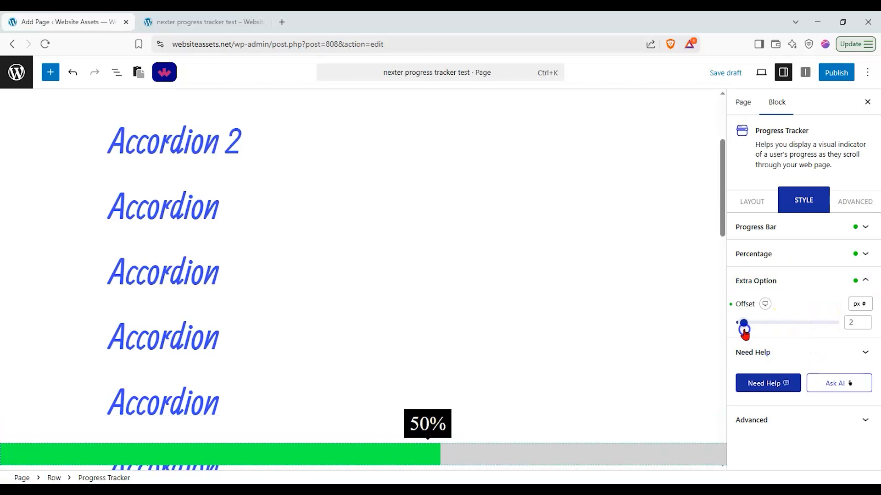
Look through the tracker's advanced settings, examining the Position and Responsive options
{"action": "left_click", "coordinate": [845, 206]}
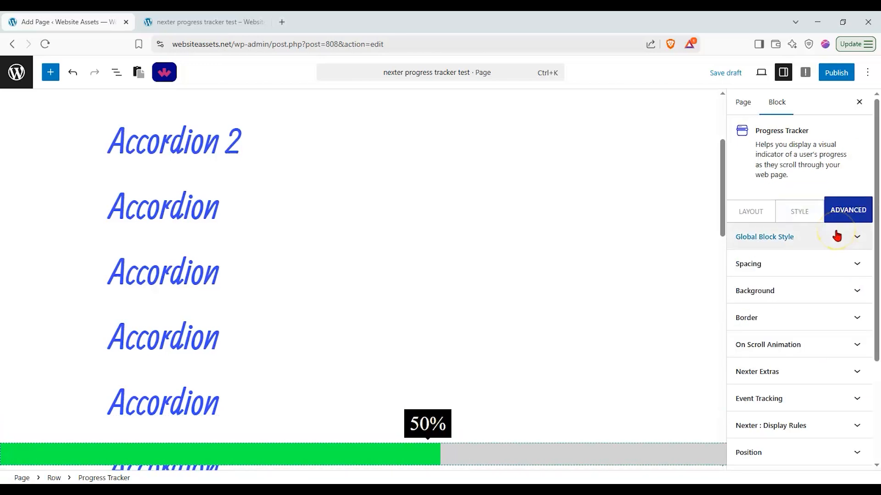
{"action": "scroll", "coordinate": [829, 245], "scroll_direction": "down", "scroll_amount": 2}
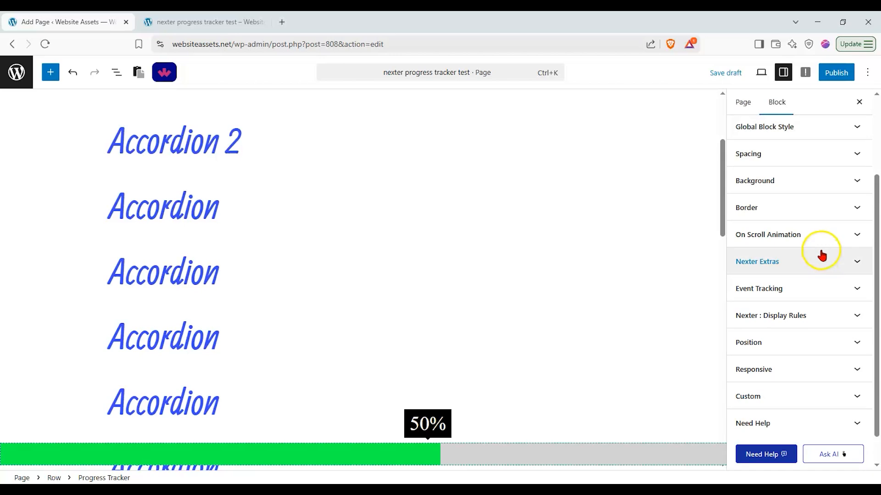
{"action": "left_click", "coordinate": [812, 338]}
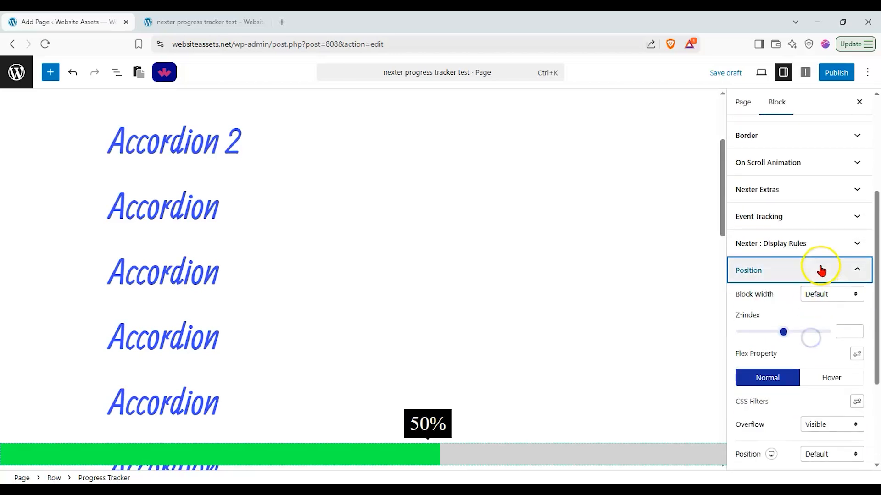
{"action": "left_click", "coordinate": [821, 269]}
{"action": "left_click", "coordinate": [812, 336]}
{"action": "left_click", "coordinate": [818, 277]}
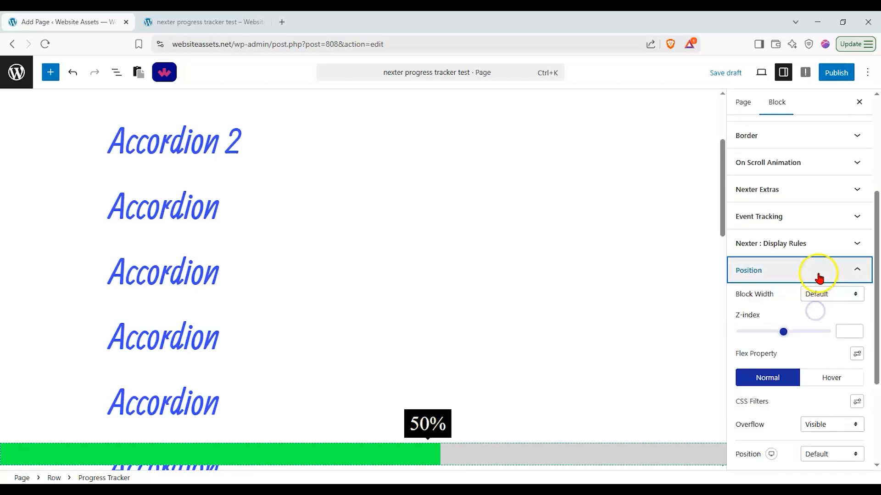
{"action": "left_click", "coordinate": [821, 336]}
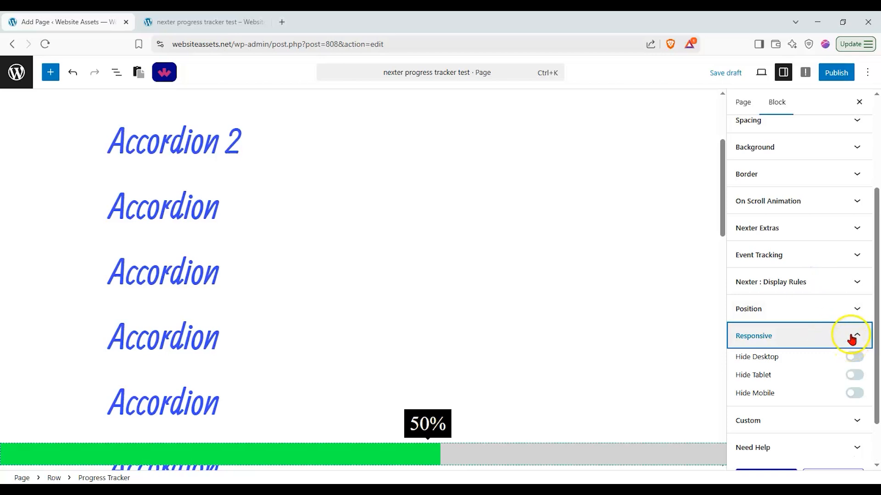
Publish the page, open the live version, and check how the tracker responds to scrolling
{"action": "left_click", "coordinate": [836, 72]}
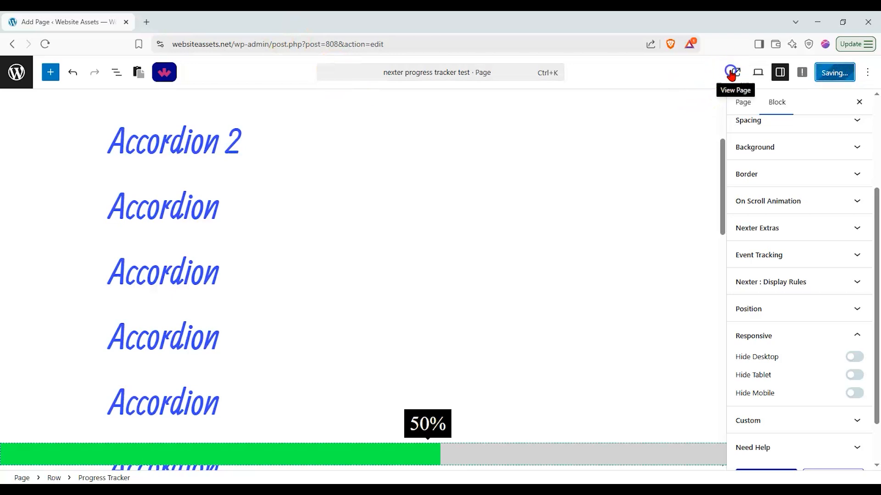
{"action": "left_click", "coordinate": [734, 73]}
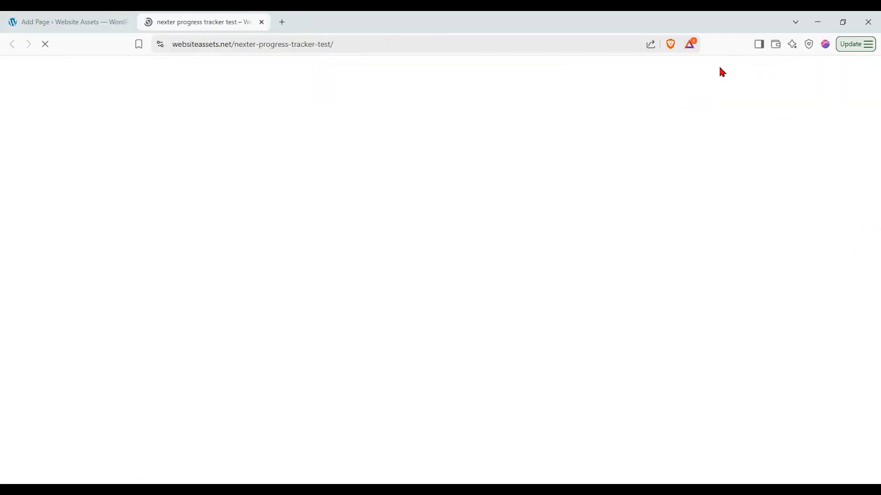
{"action": "scroll", "coordinate": [426, 236], "scroll_direction": "down", "scroll_amount": 15}
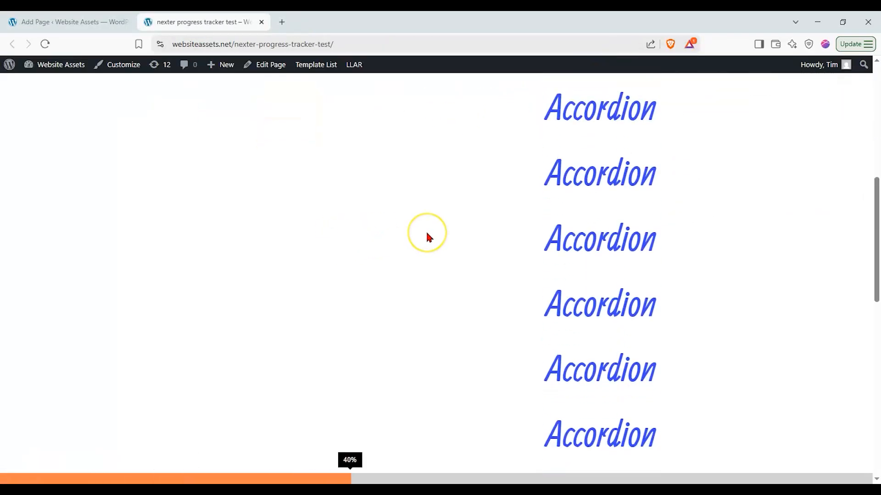
{"action": "scroll", "coordinate": [426, 234], "scroll_direction": "up", "scroll_amount": 12}
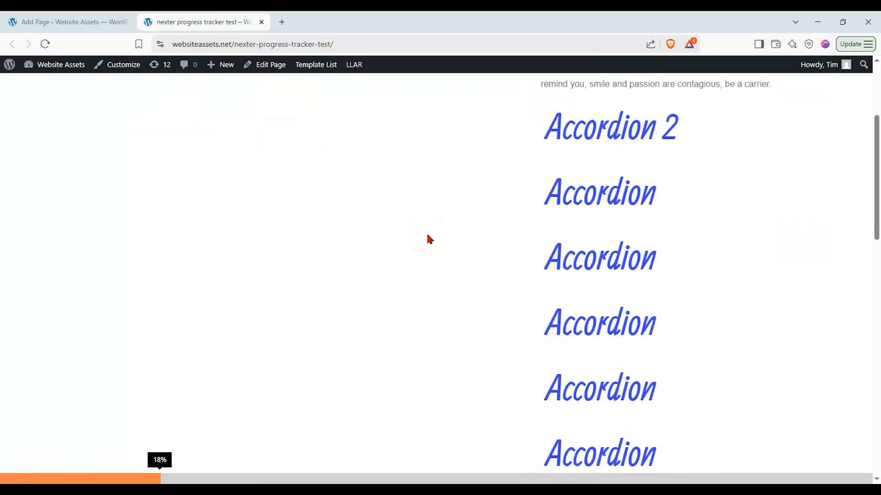
Return to the editor and move the progress tracker block out of the row to directly below the page title
{"action": "left_click", "coordinate": [42, 21]}
{"action": "scroll", "coordinate": [173, 285], "scroll_direction": "down", "scroll_amount": 2}
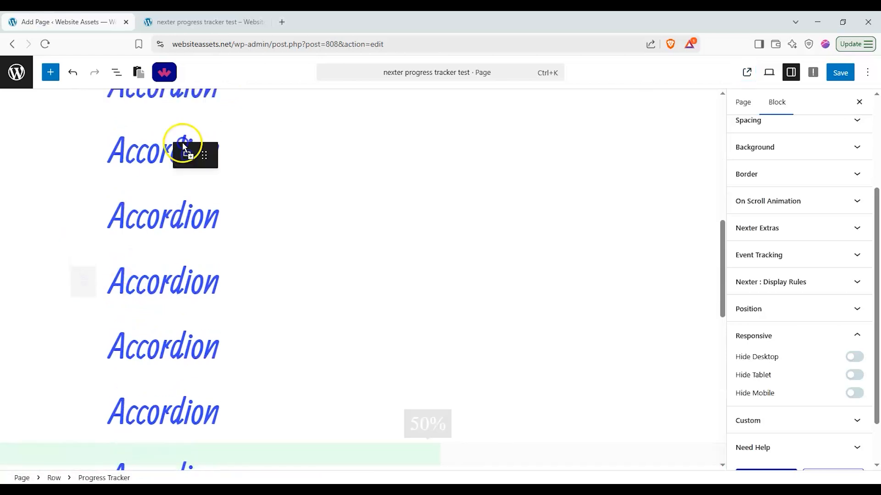
{"action": "scroll", "coordinate": [202, 128], "scroll_direction": "up", "scroll_amount": 6}
{"action": "left_click_drag", "start_coordinate": [228, 124], "coordinate": [224, 171]}
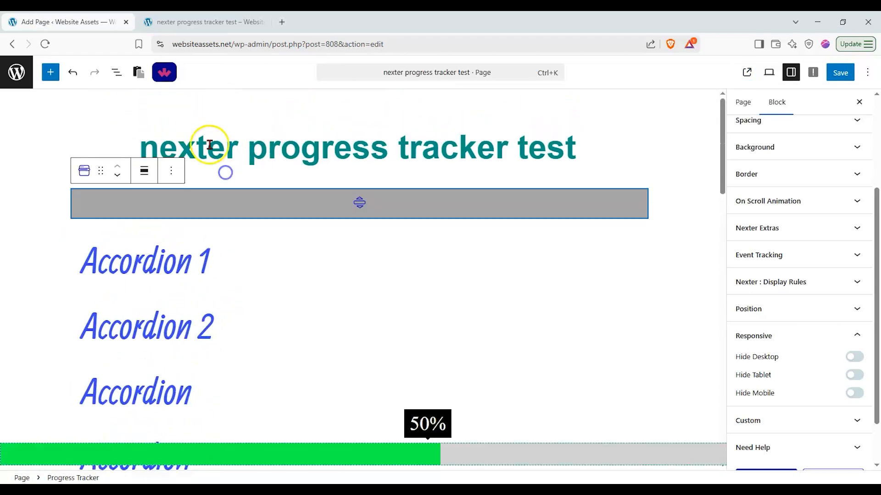
Save the page with the repositioned progress tracker and switch to its live version
{"action": "left_click", "coordinate": [840, 72]}
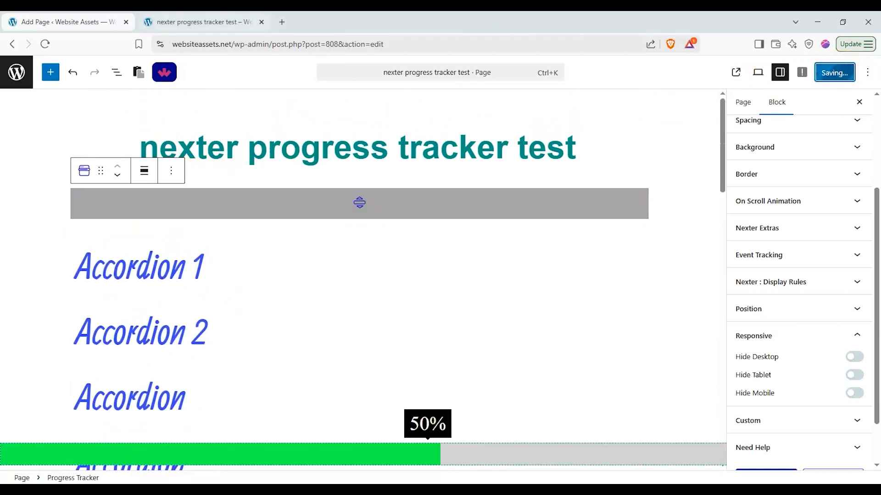
{"action": "left_click", "coordinate": [198, 21]}
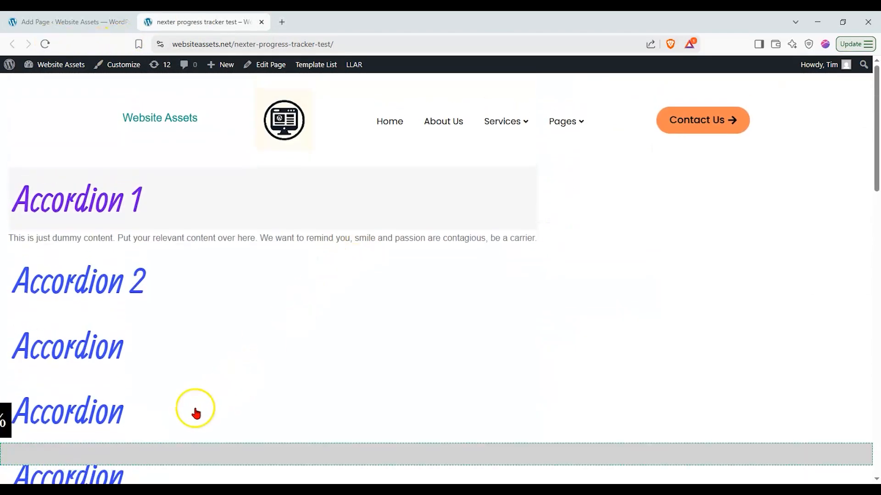
Examine how the tracker's fill bar and percentage pin point respond to moving repeatedly down and up the live page
{"action": "scroll", "coordinate": [106, 459], "scroll_direction": "down", "scroll_amount": 1}
{"action": "scroll", "coordinate": [59, 456], "scroll_direction": "down", "scroll_amount": 5}
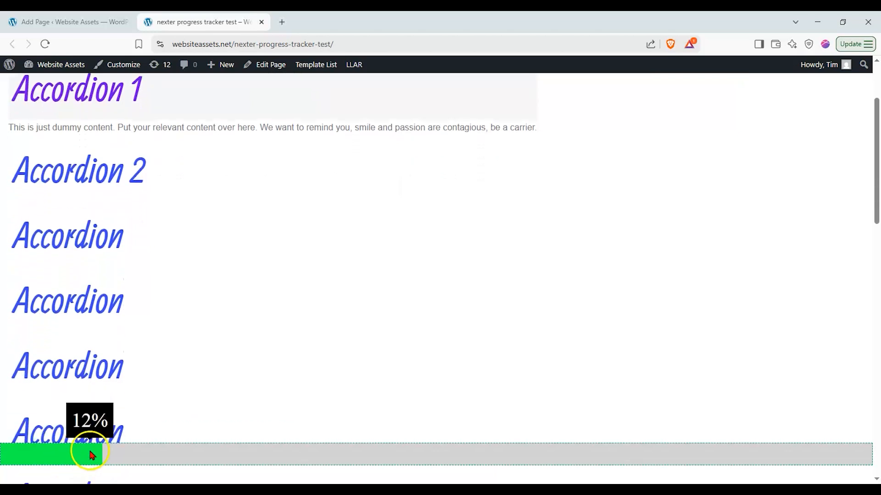
{"action": "scroll", "coordinate": [323, 437], "scroll_direction": "down", "scroll_amount": 6}
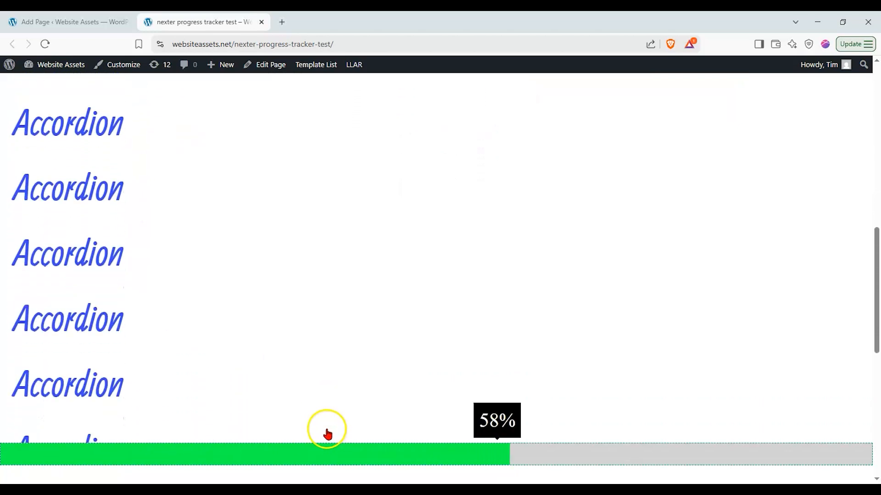
{"action": "scroll", "coordinate": [326, 433], "scroll_direction": "up", "scroll_amount": 3}
{"action": "scroll", "coordinate": [327, 433], "scroll_direction": "up", "scroll_amount": 9}
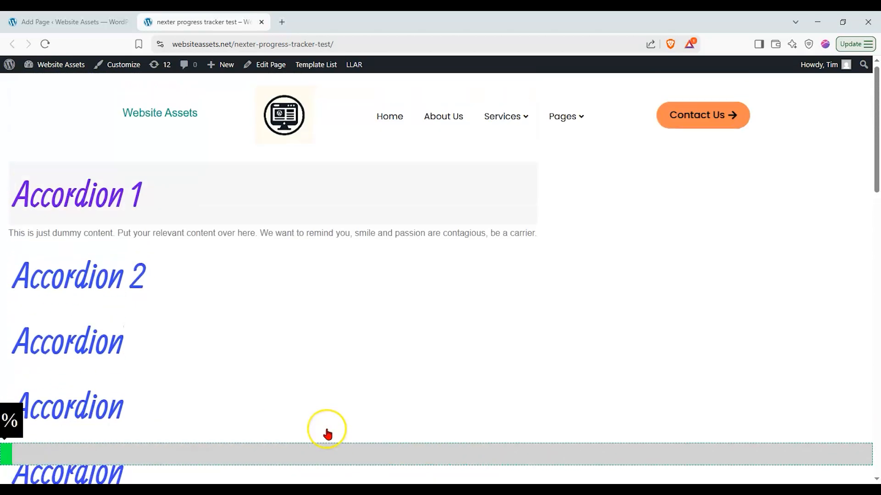
{"action": "scroll", "coordinate": [327, 434], "scroll_direction": "down", "scroll_amount": 4}
{"action": "scroll", "coordinate": [327, 434], "scroll_direction": "down", "scroll_amount": 4}
{"action": "scroll", "coordinate": [326, 433], "scroll_direction": "up", "scroll_amount": 8}
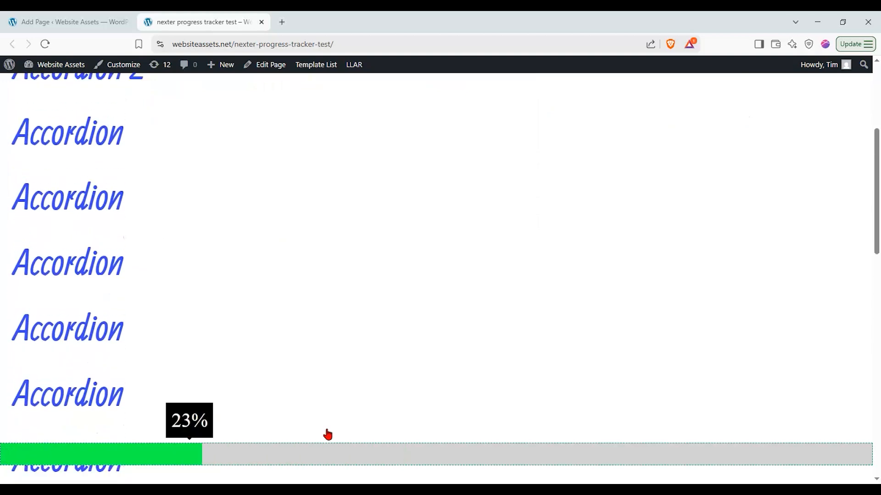
{"action": "scroll", "coordinate": [326, 434], "scroll_direction": "down", "scroll_amount": 5}
{"action": "scroll", "coordinate": [327, 433], "scroll_direction": "down", "scroll_amount": 7}
{"action": "scroll", "coordinate": [327, 434], "scroll_direction": "up", "scroll_amount": 6}
{"action": "scroll", "coordinate": [327, 433], "scroll_direction": "up", "scroll_amount": 6}
{"action": "scroll", "coordinate": [327, 434], "scroll_direction": "down", "scroll_amount": 14}
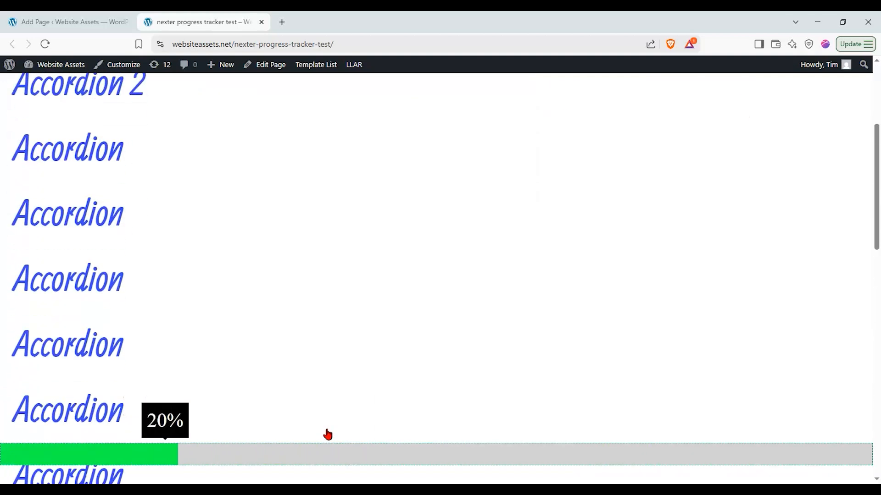
{"action": "scroll", "coordinate": [327, 434], "scroll_direction": "down", "scroll_amount": 3}
{"action": "scroll", "coordinate": [326, 432], "scroll_direction": "up", "scroll_amount": 11}
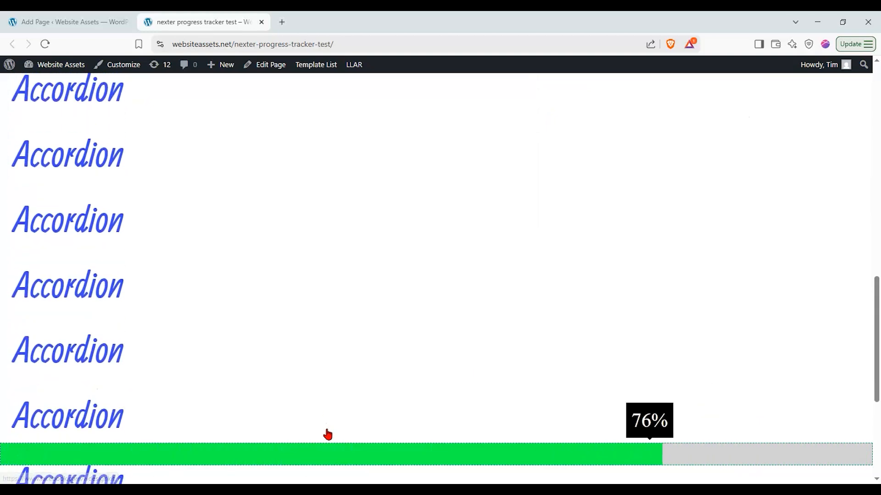
{"action": "scroll", "coordinate": [329, 434], "scroll_direction": "up", "scroll_amount": 4}
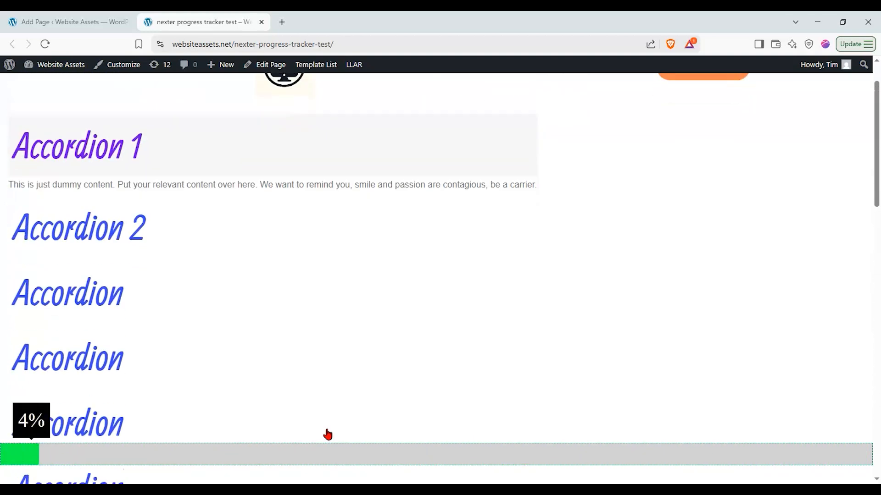
{"action": "scroll", "coordinate": [329, 433], "scroll_direction": "down", "scroll_amount": 8}
{"action": "scroll", "coordinate": [327, 433], "scroll_direction": "down", "scroll_amount": 2}
{"action": "scroll", "coordinate": [327, 434], "scroll_direction": "up", "scroll_amount": 8}
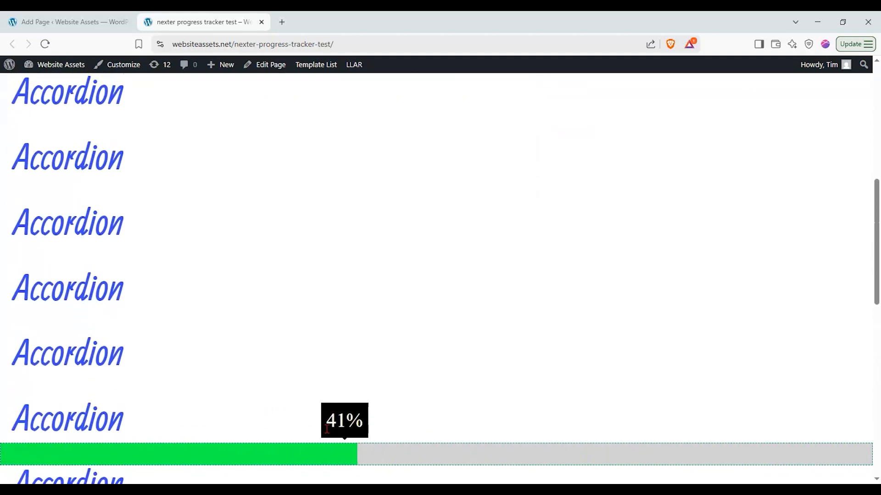